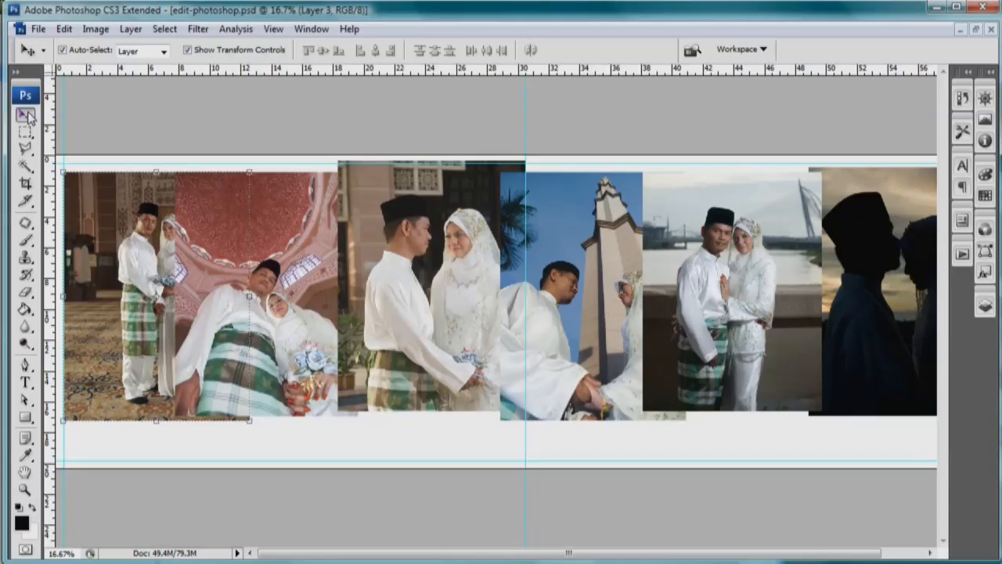
# Step: Activate the Move tool for selecting layers with transform controls shown, and check the Snap setting
pyautogui.click(70, 123)
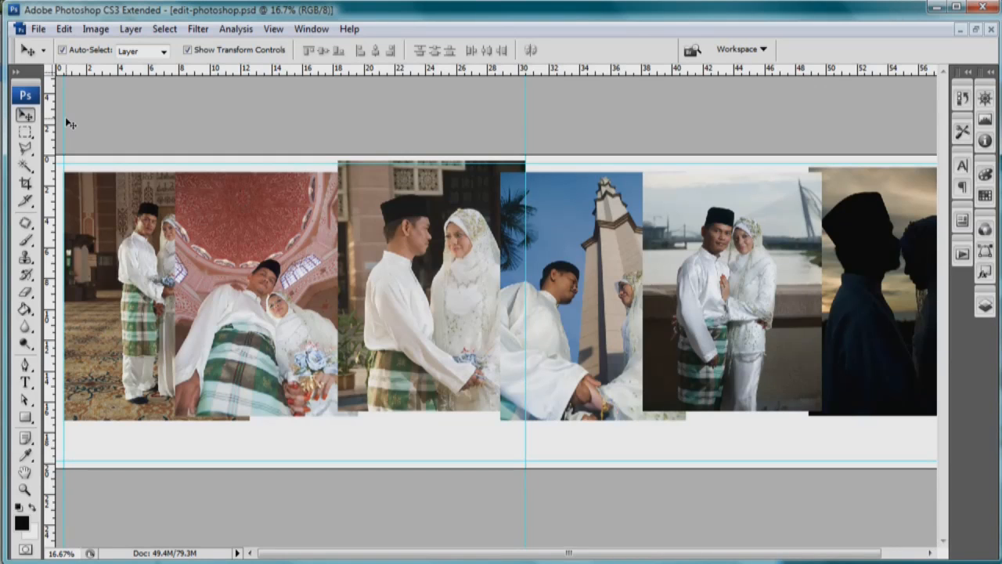
pyautogui.click(24, 116)
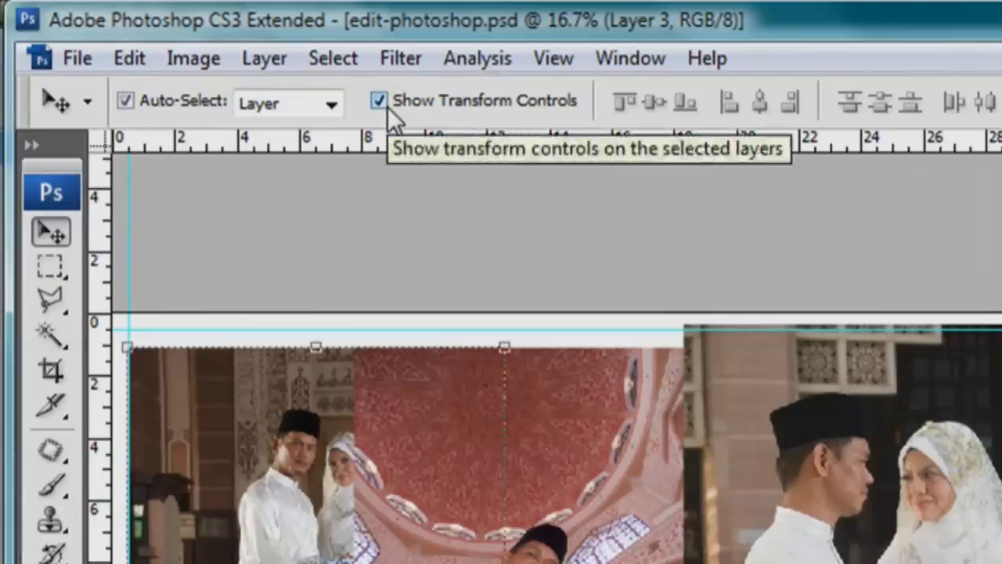
pyautogui.click(374, 41)
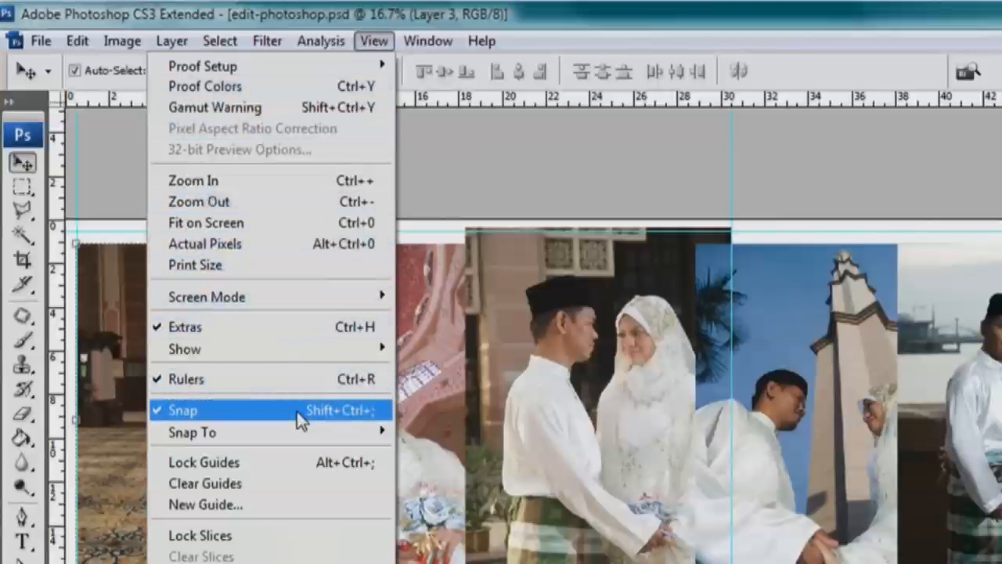
pyautogui.moveTo(307, 358)
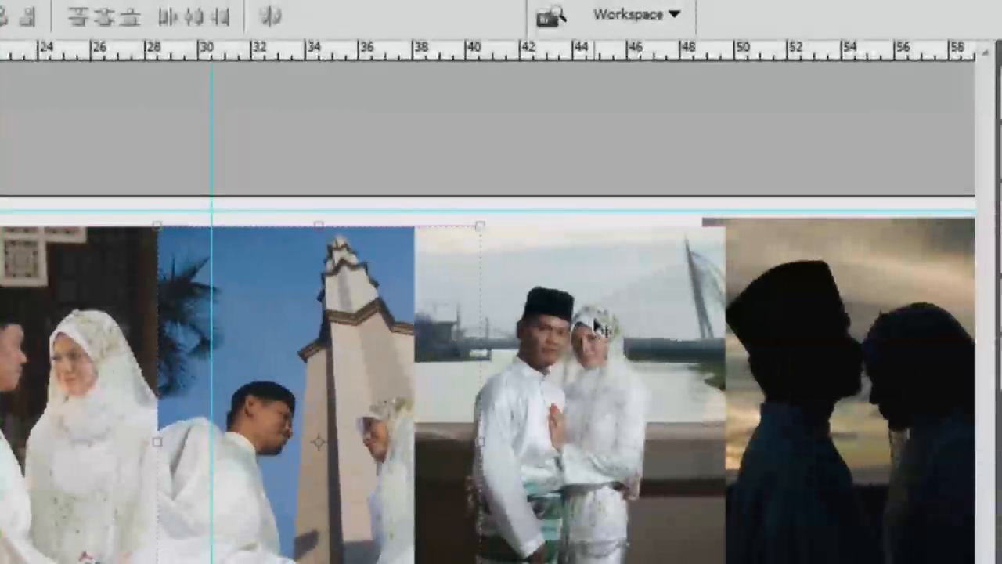
# Step: Align the top edge of the bridge photo with the neighbouring photos and select it
pyautogui.moveTo(595, 324); pyautogui.dragTo(593, 323)
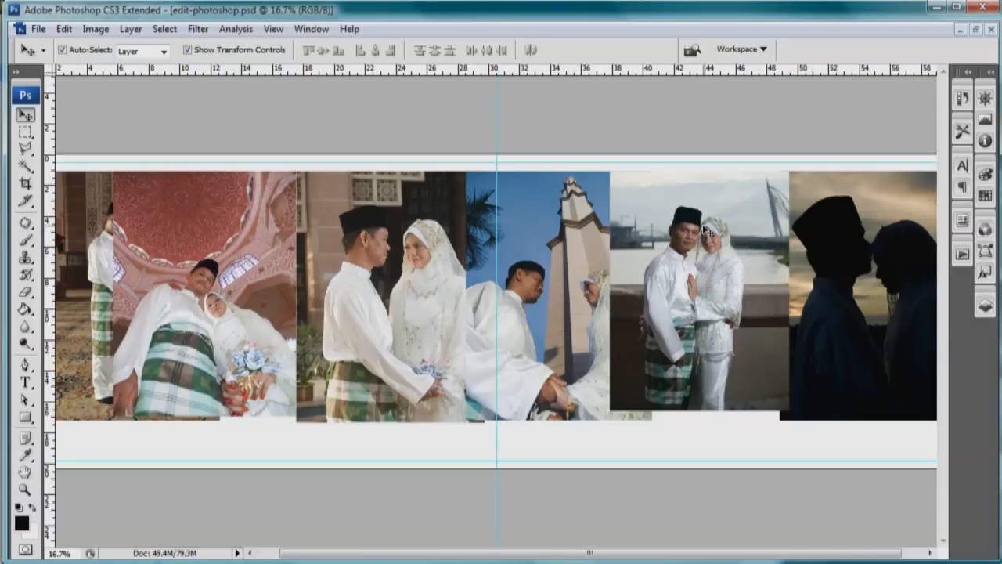
pyautogui.click(707, 230)
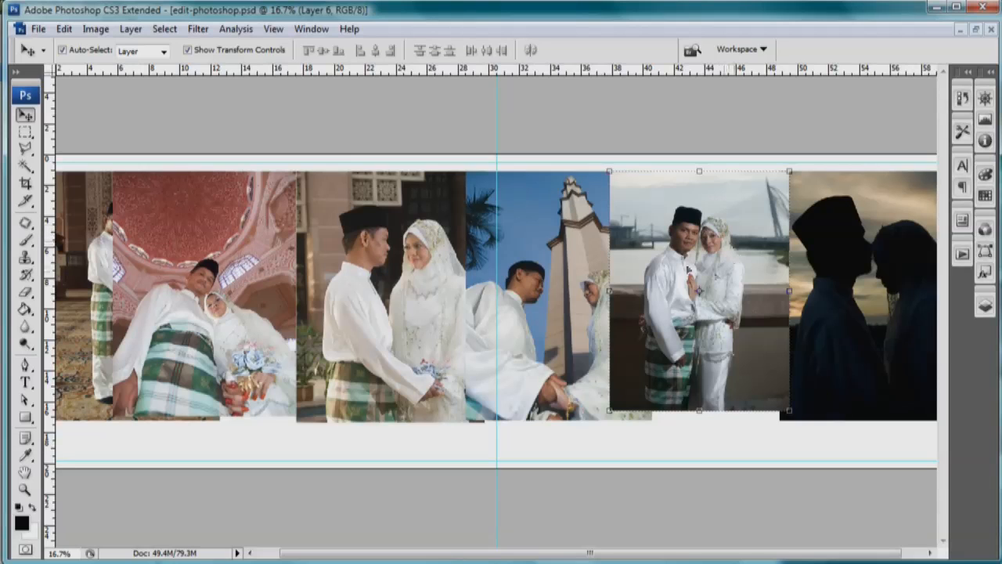
# Step: Scale the silhouette photo proportionally to about 96.2% so its bottom edge snaps level with the bridge photo's
pyautogui.click(813, 395)
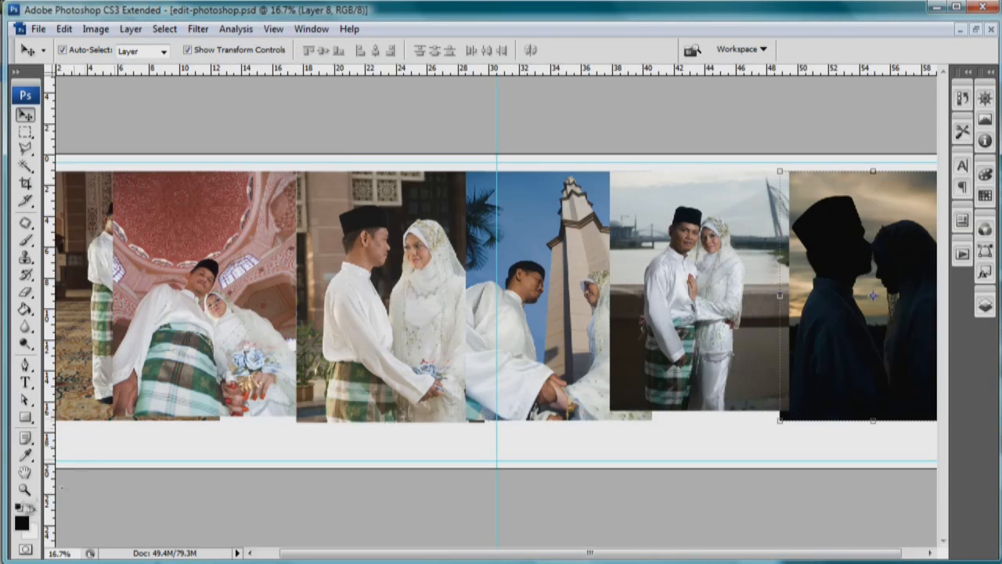
pyautogui.click(24, 489)
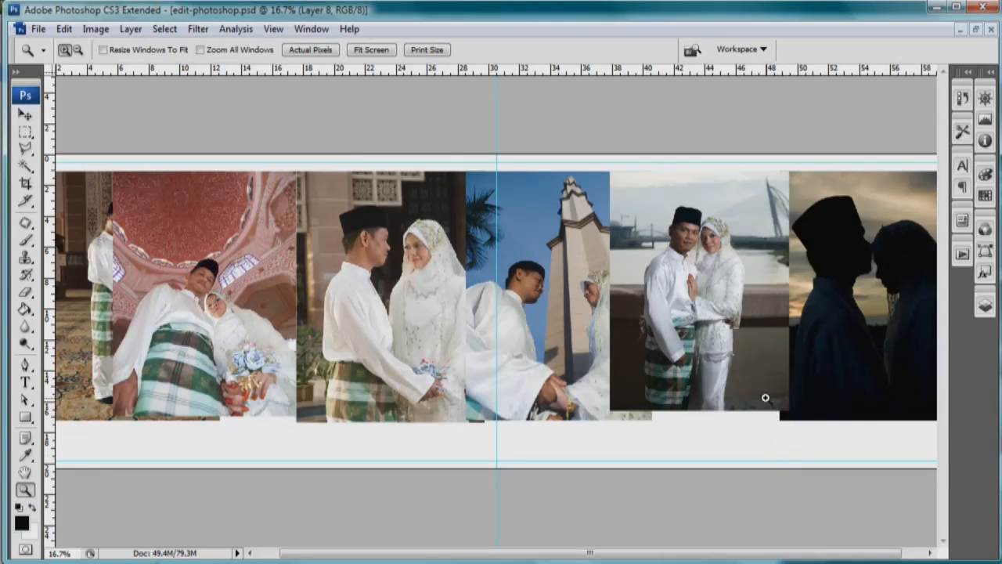
pyautogui.moveTo(766, 398); pyautogui.dragTo(807, 430)
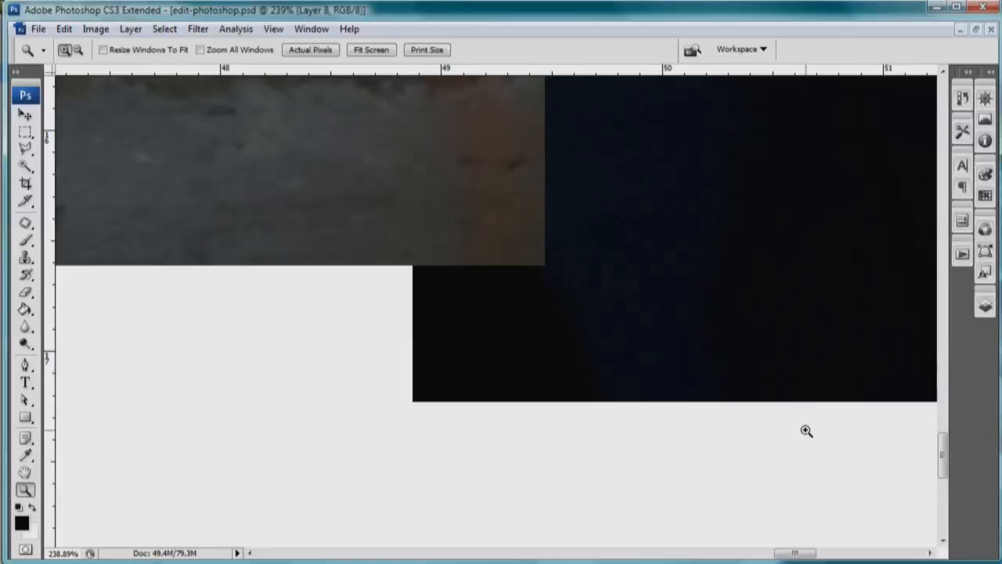
pyautogui.click(26, 116)
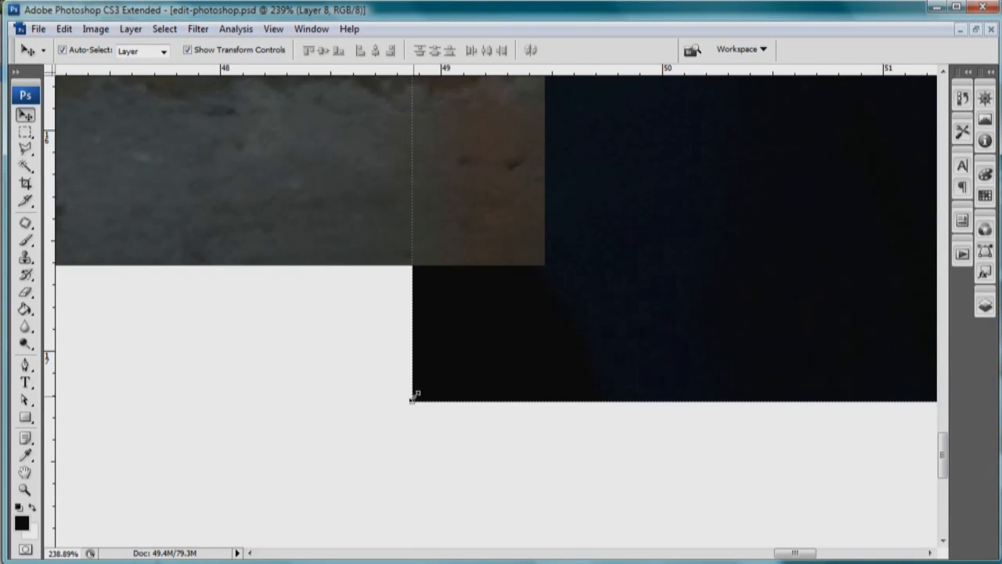
pyautogui.moveTo(413, 398); pyautogui.dragTo(531, 272)
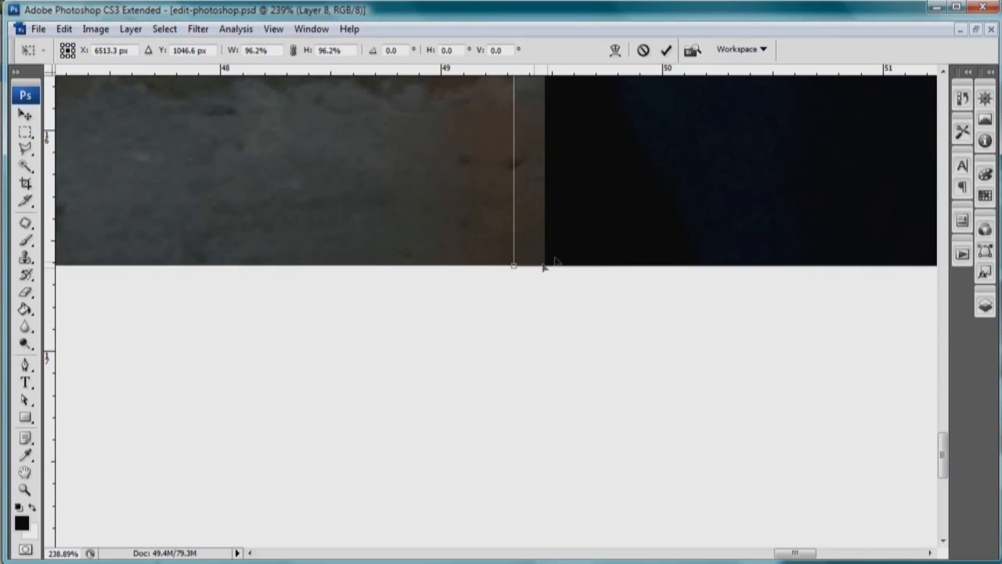
pyautogui.press('Return')
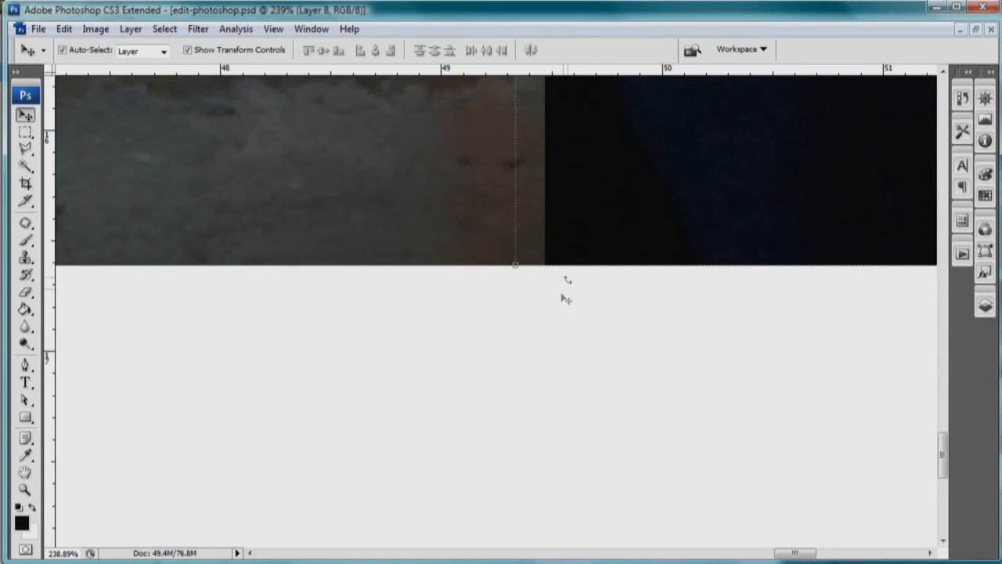
# Step: Scale the blue-sky tower photo proportionally to about 96.4% so its bottom edge meets the bridge photo's bottom edge
pyautogui.moveTo(787, 558); pyautogui.dragTo(683, 549)
pyautogui.click(678, 383)
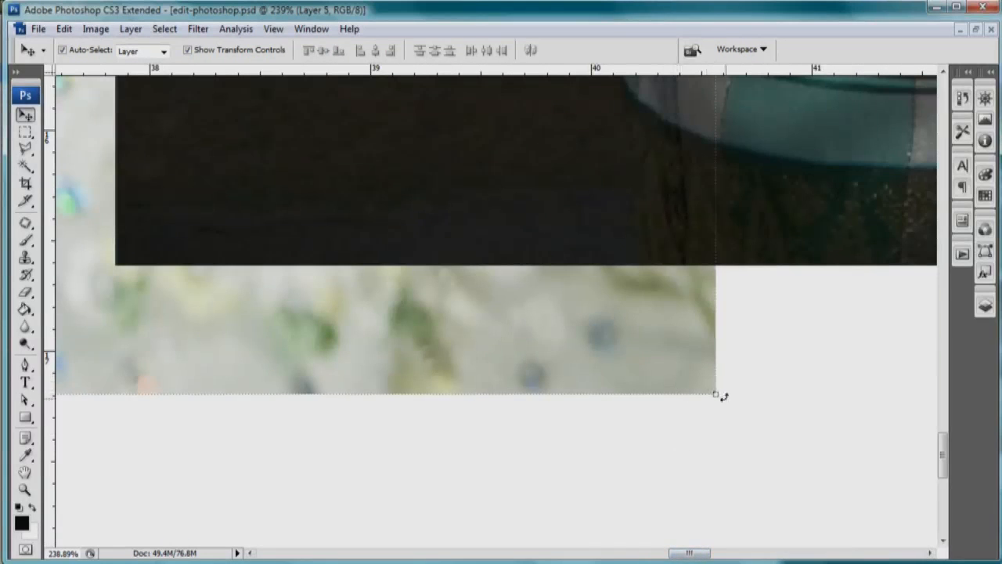
pyautogui.click(716, 395)
pyautogui.moveTo(716, 394); pyautogui.dragTo(605, 281)
pyautogui.press('Return')
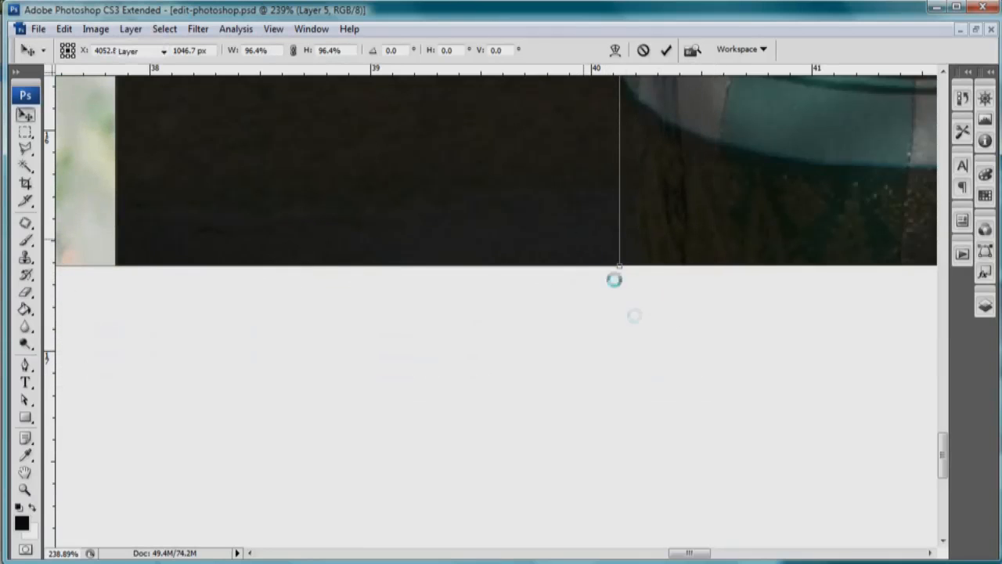
# Step: Scale the photo of the couple facing each other proportionally to about 95.4%, matching the tower photo's bottom edge
pyautogui.moveTo(701, 556); pyautogui.dragTo(584, 556)
pyautogui.click(667, 412)
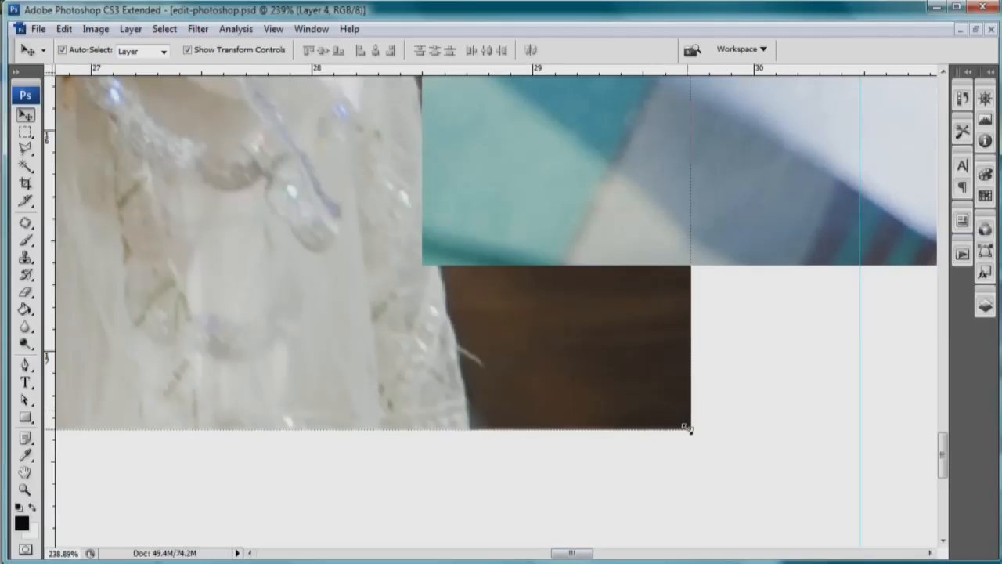
pyautogui.moveTo(689, 429); pyautogui.dragTo(556, 268)
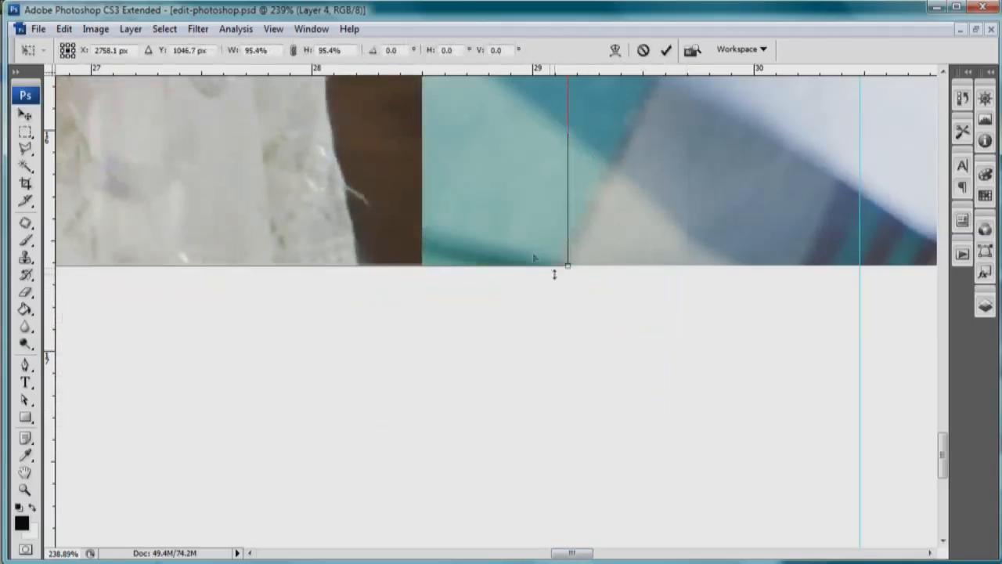
pyautogui.press('Return')
# Step: Shrink the red dome photo to the shared bottom edge and shift it to close the gap beside the facing-couple photo
pyautogui.moveTo(583, 553); pyautogui.dragTo(455, 543)
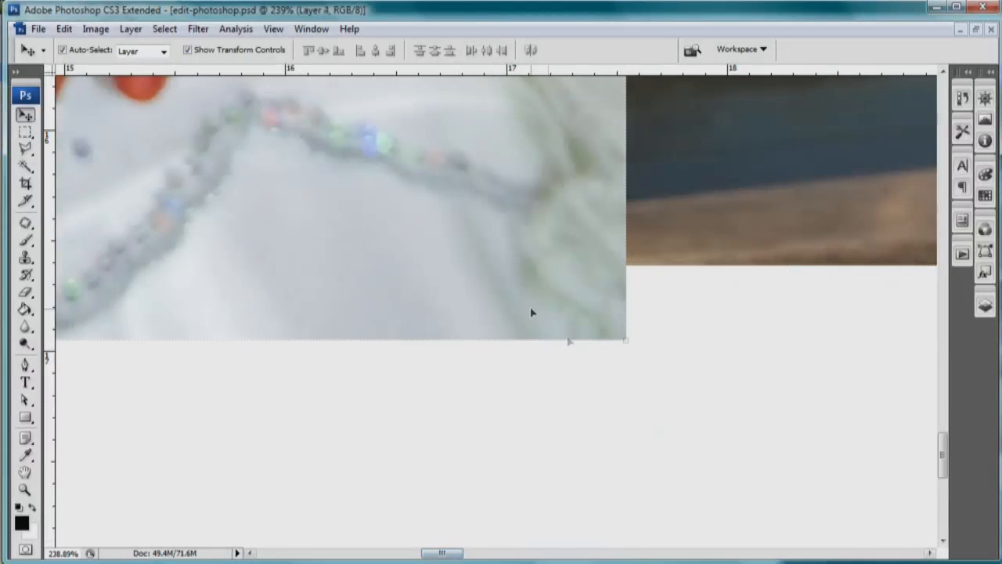
pyautogui.click(623, 337)
pyautogui.moveTo(607, 312); pyautogui.dragTo(555, 249)
pyautogui.press('Return')
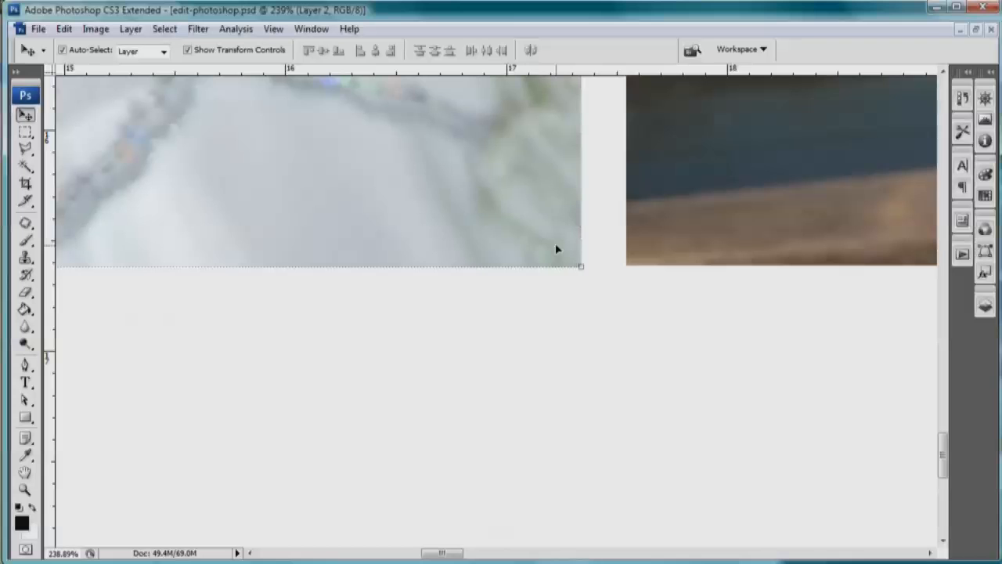
pyautogui.click(637, 266)
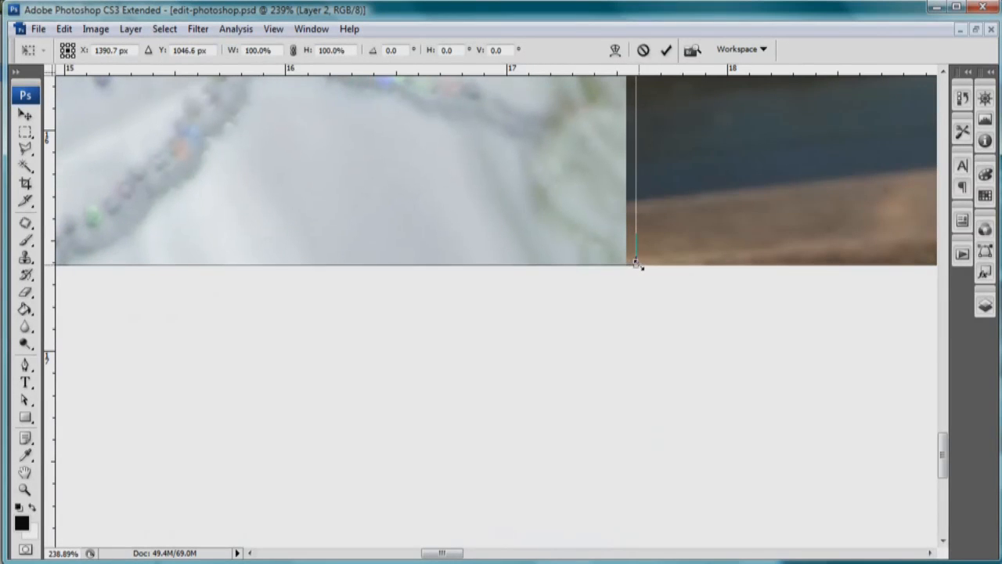
pyautogui.press('Return')
# Step: Scale the carpet photo proportionally to about 96.1% to match the shared bottom edge, and fit the whole spread on screen
pyautogui.hscroll(-6, 546, 377)
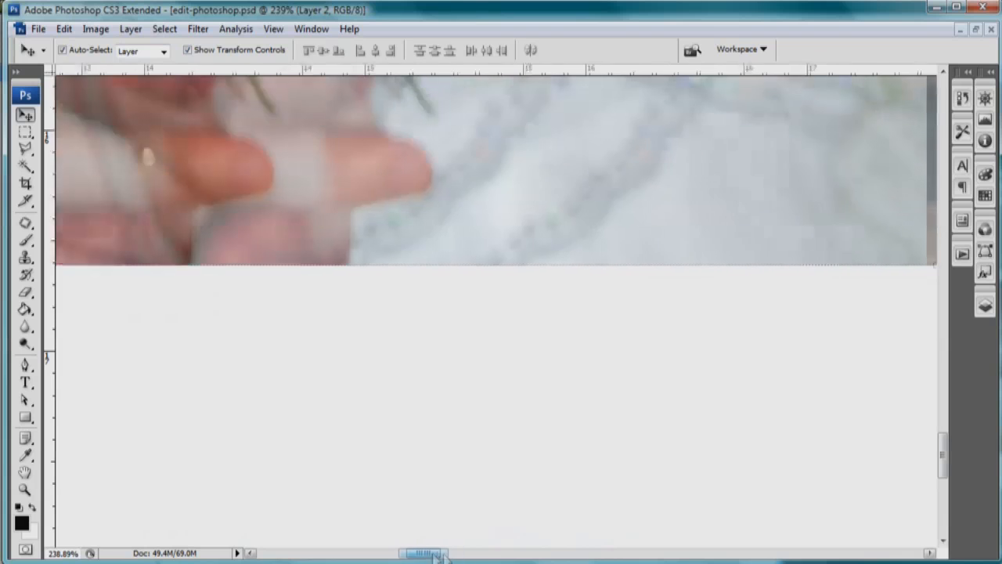
pyautogui.click(608, 404)
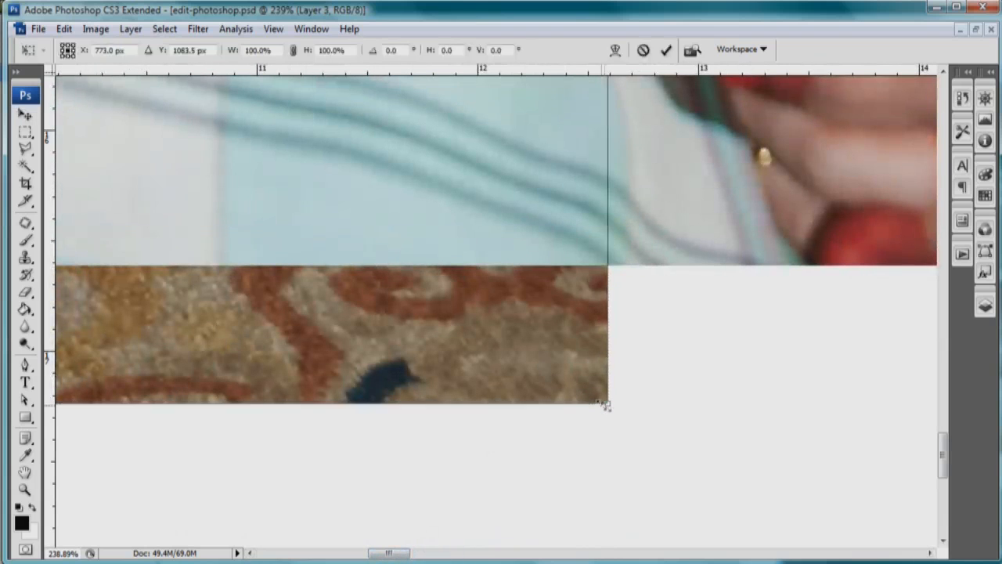
pyautogui.moveTo(608, 405); pyautogui.dragTo(490, 273)
pyautogui.press('Return')
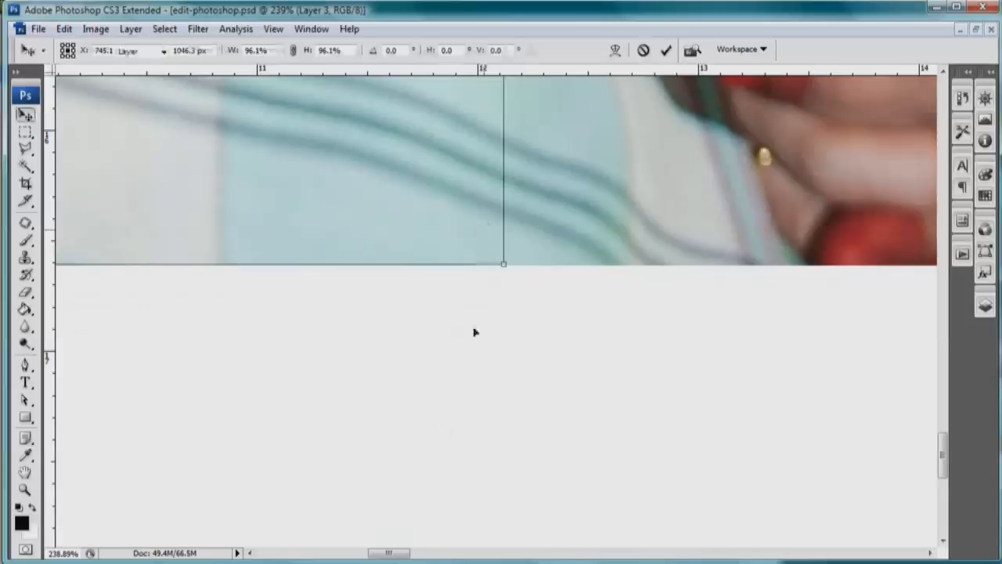
pyautogui.moveTo(389, 553); pyautogui.dragTo(264, 537)
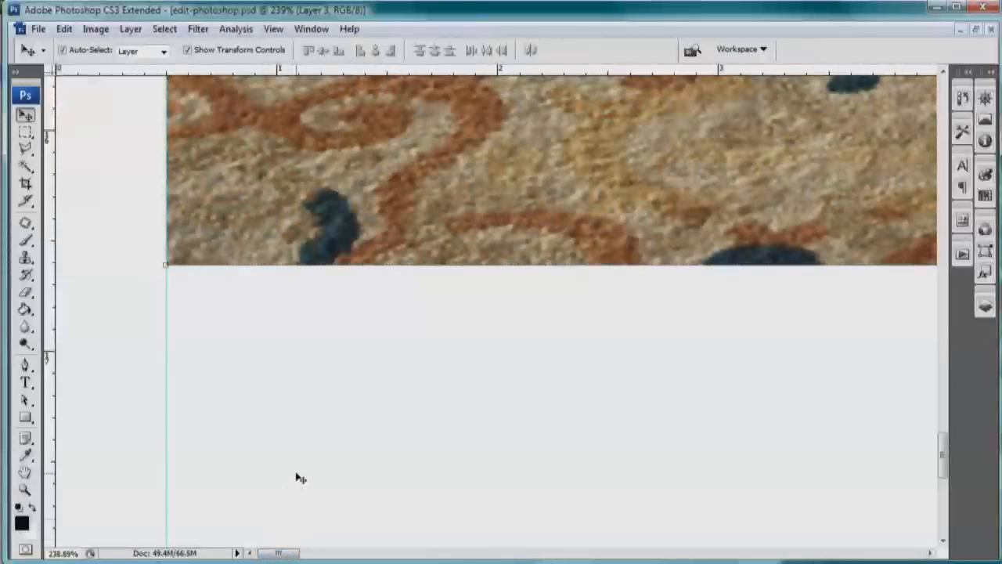
pyautogui.hotkey('ctrl', '0')
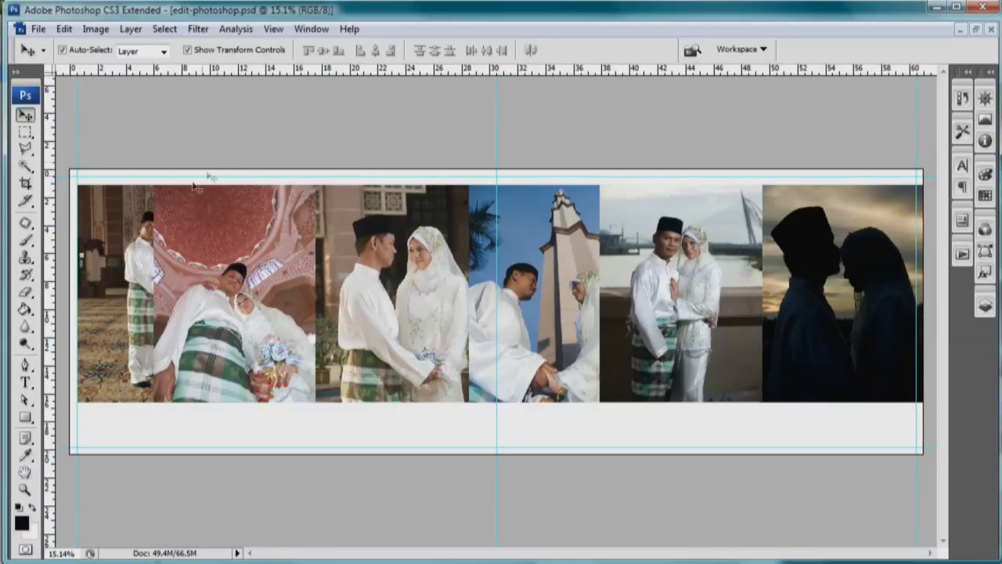
# Step: Nudge each of the six photos slightly so their top and bottom edges snap into line, and deselect them
pyautogui.moveTo(141, 221); pyautogui.dragTo(140, 223)
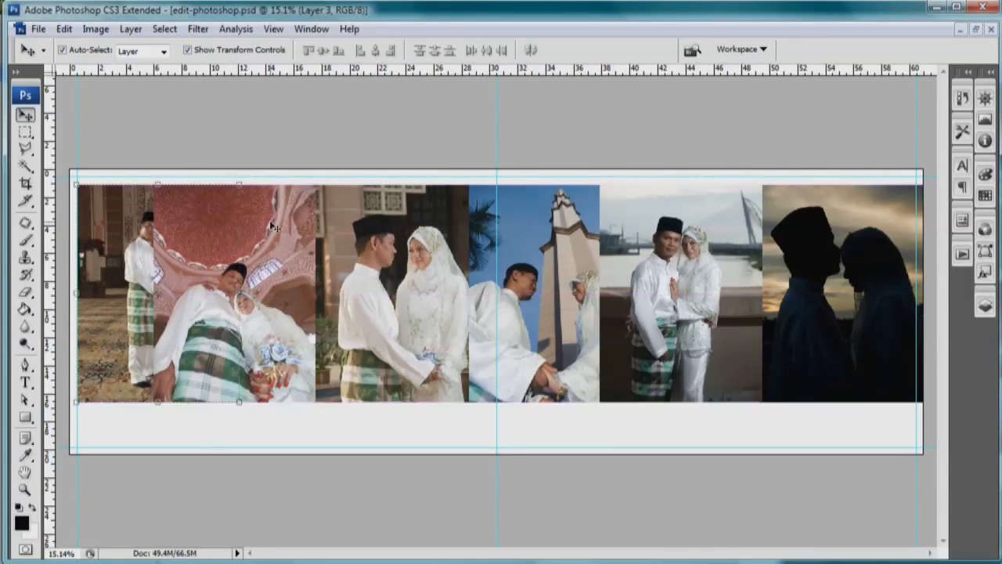
pyautogui.moveTo(270, 227); pyautogui.dragTo(271, 227)
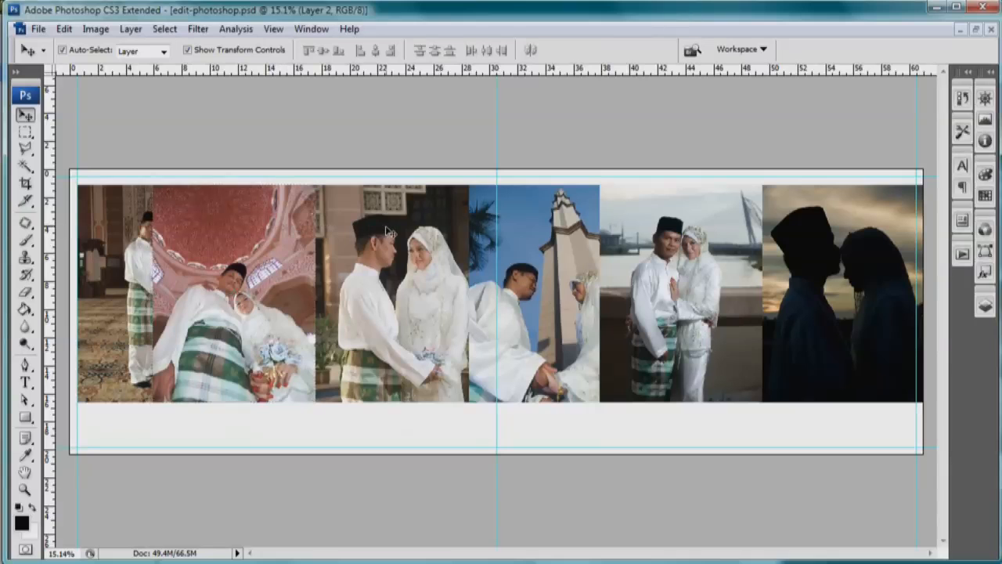
pyautogui.moveTo(389, 232); pyautogui.dragTo(389, 233)
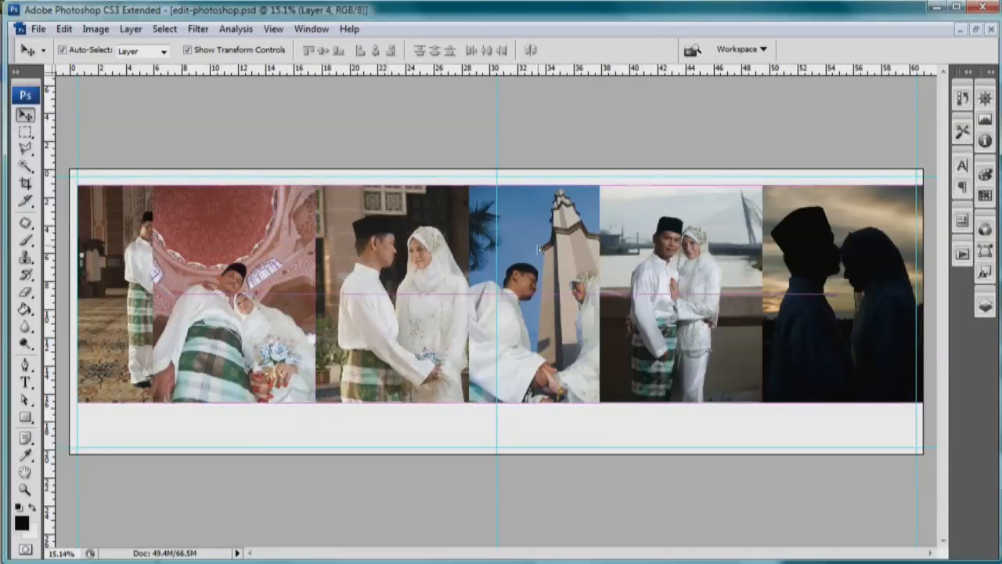
pyautogui.moveTo(538, 247); pyautogui.dragTo(541, 249)
pyautogui.moveTo(682, 252); pyautogui.dragTo(679, 253)
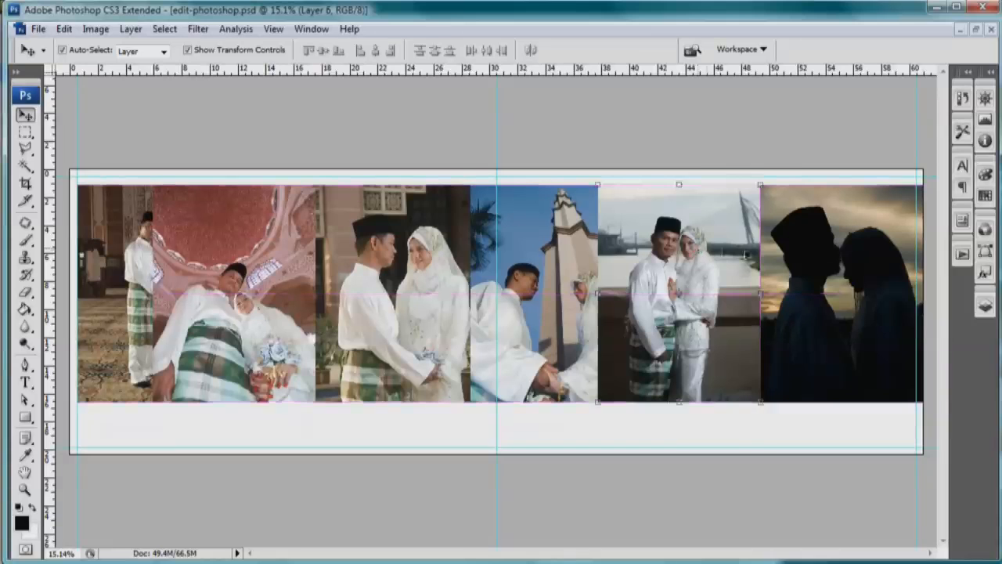
pyautogui.moveTo(841, 261)
pyautogui.mouseDown()
pyautogui.moveTo(842, 270)
pyautogui.moveTo(842, 260)
pyautogui.mouseUp()
pyautogui.click(664, 146)
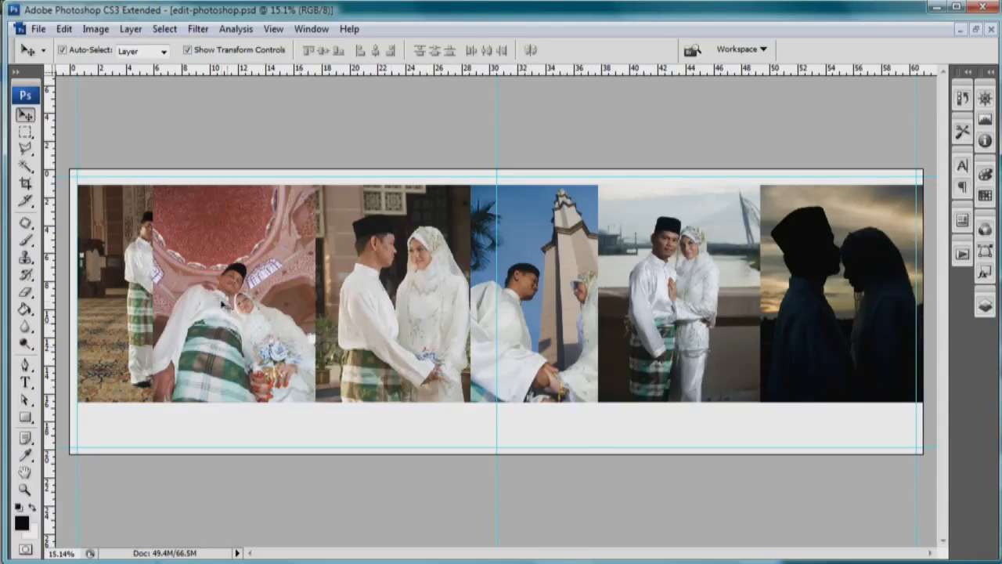
# Step: Spread the dome, facing-couple, tower, bridge and silhouette photos out edge to edge beside the carpet photo, without overlaps
pyautogui.moveTo(204, 241); pyautogui.dragTo(289, 241)
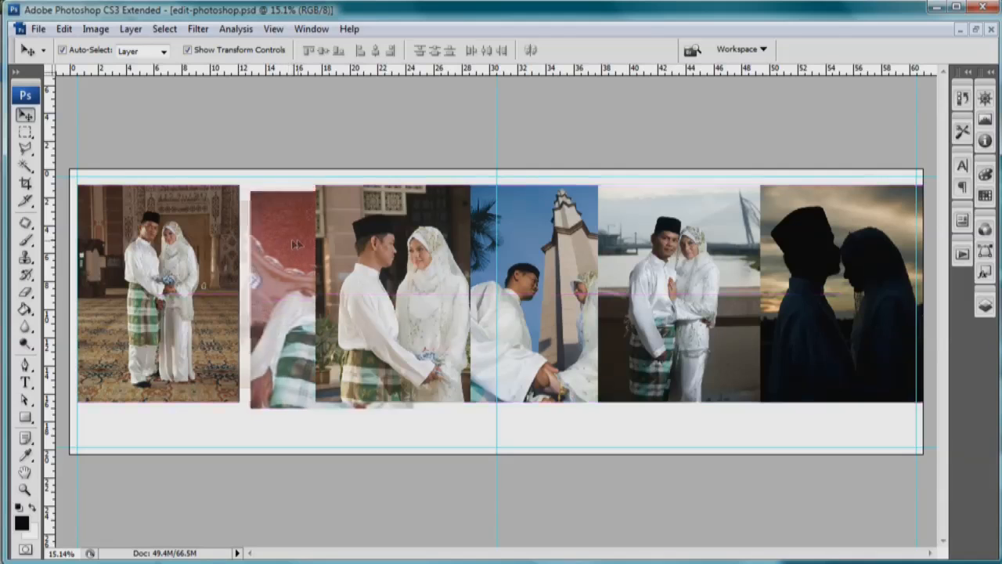
pyautogui.moveTo(368, 229); pyautogui.dragTo(451, 225)
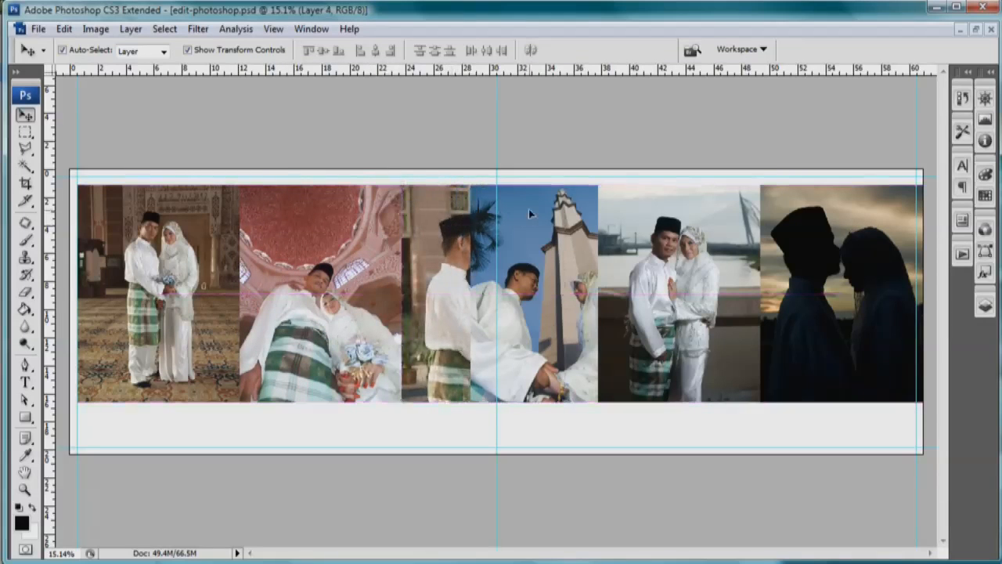
pyautogui.moveTo(524, 211); pyautogui.dragTo(770, 239)
pyautogui.click(630, 216)
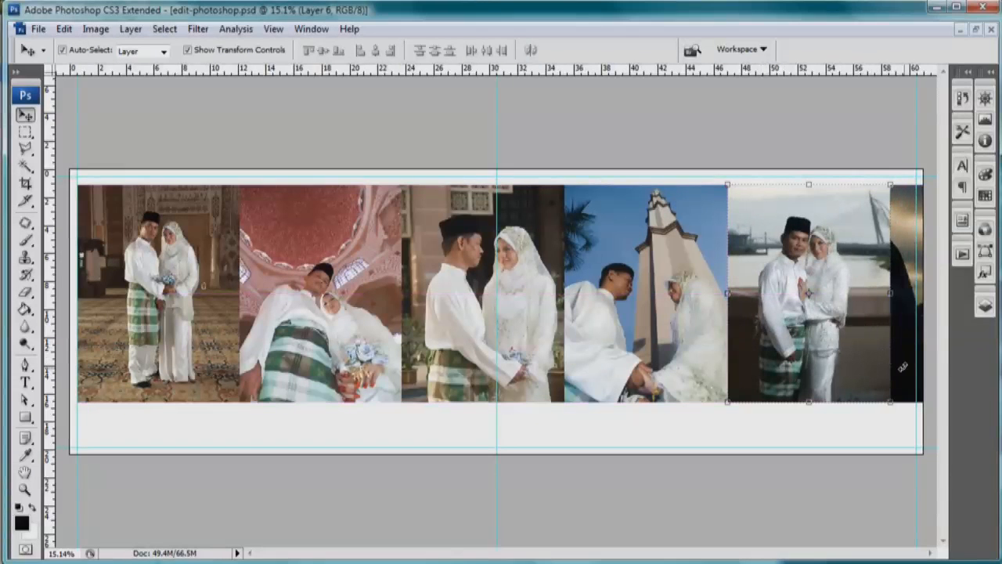
pyautogui.moveTo(906, 342); pyautogui.dragTo(890, 405)
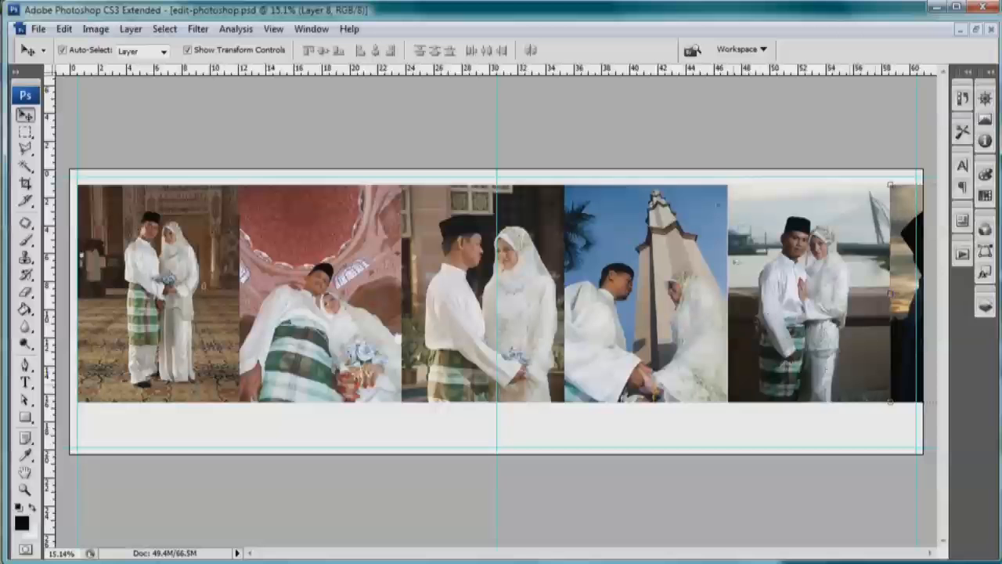
pyautogui.click(713, 151)
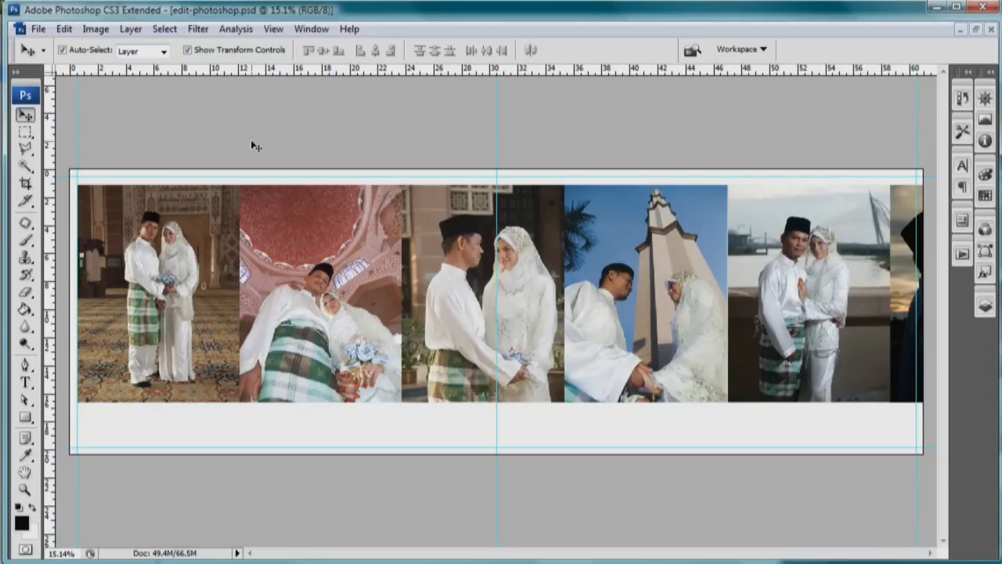
# Step: Select all six photos, scale them together to 87.4%, and position the row to span the full width of the spread
pyautogui.click(210, 208)
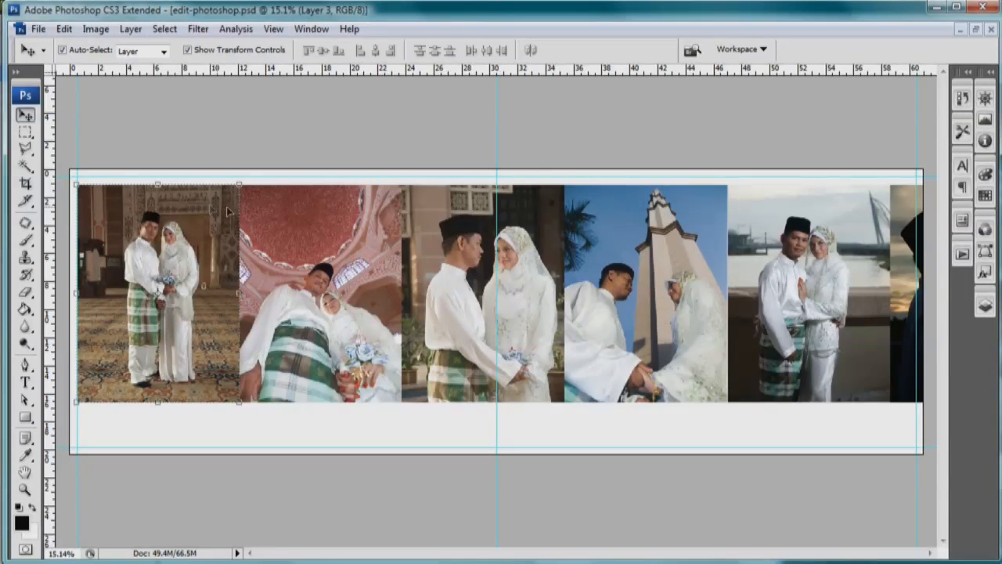
pyautogui.click(310, 227)
pyautogui.keyDown('shift'); pyautogui.click(446, 230); pyautogui.keyUp('shift')
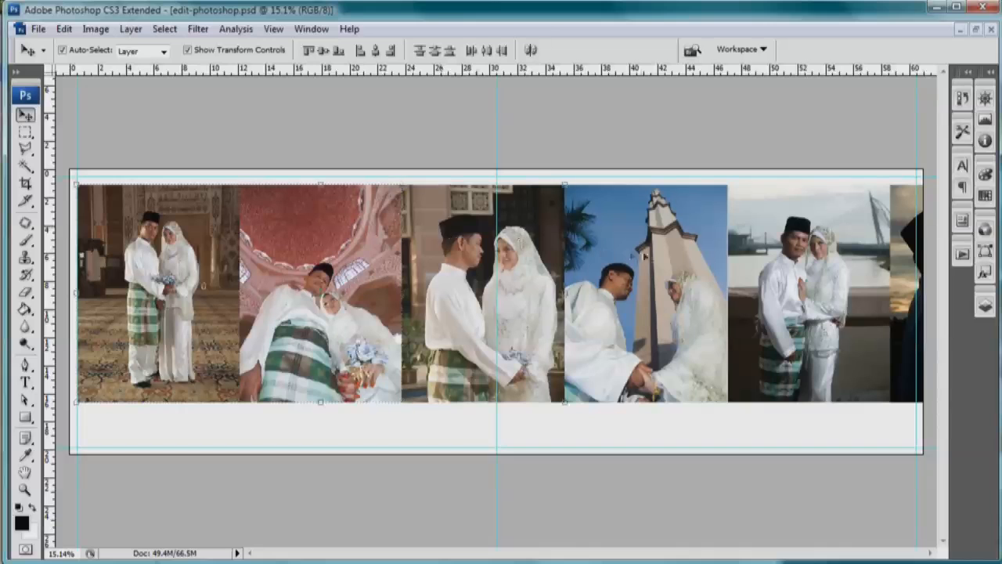
pyautogui.keyDown('shift'); pyautogui.click(645, 257); pyautogui.keyUp('shift')
pyautogui.keyDown('shift'); pyautogui.click(827, 260); pyautogui.keyUp('shift')
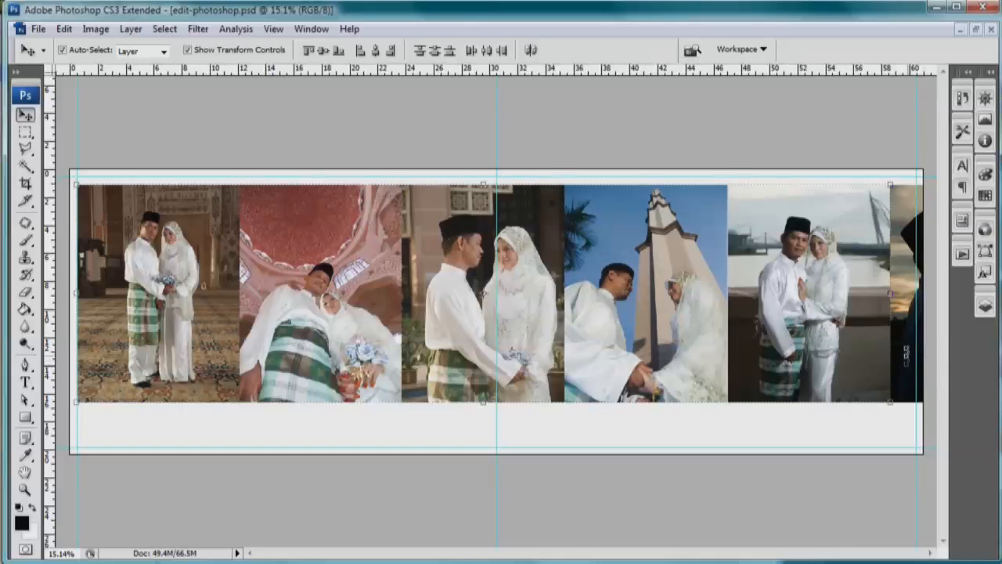
pyautogui.keyDown('shift'); pyautogui.click(917, 321); pyautogui.keyUp('shift')
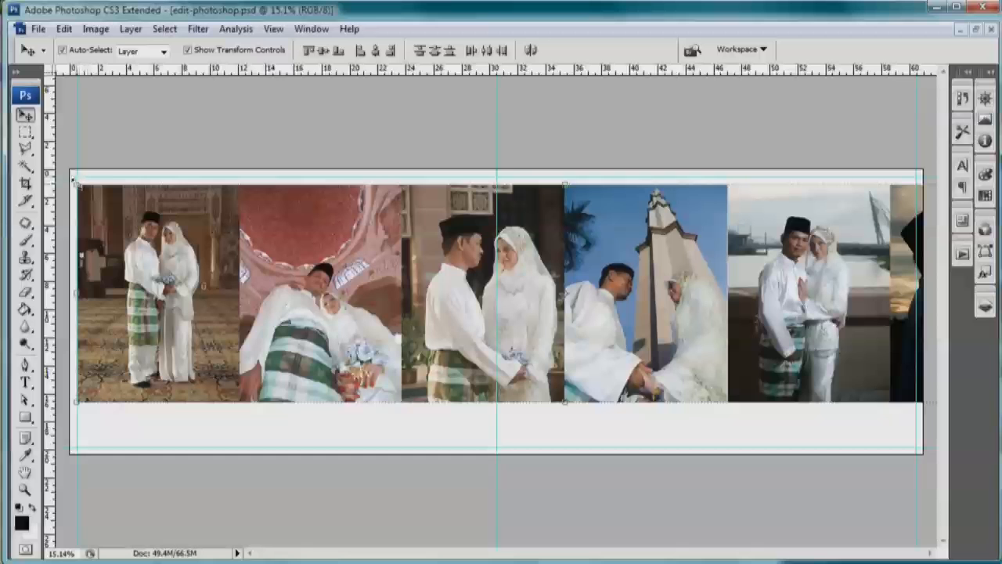
pyautogui.moveTo(75, 181); pyautogui.dragTo(200, 212)
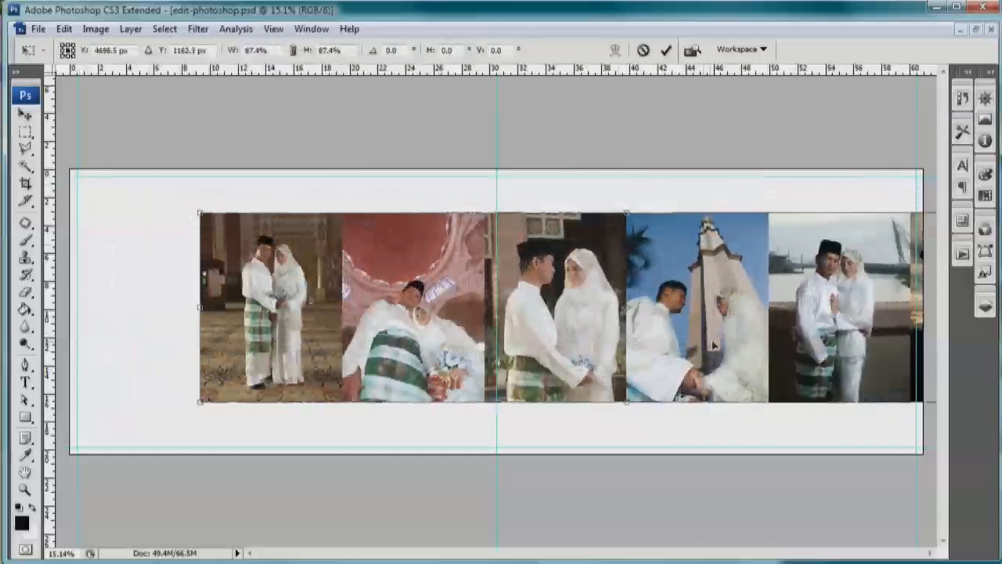
pyautogui.moveTo(714, 344); pyautogui.dragTo(583, 335)
pyautogui.moveTo(924, 217); pyautogui.dragTo(927, 208)
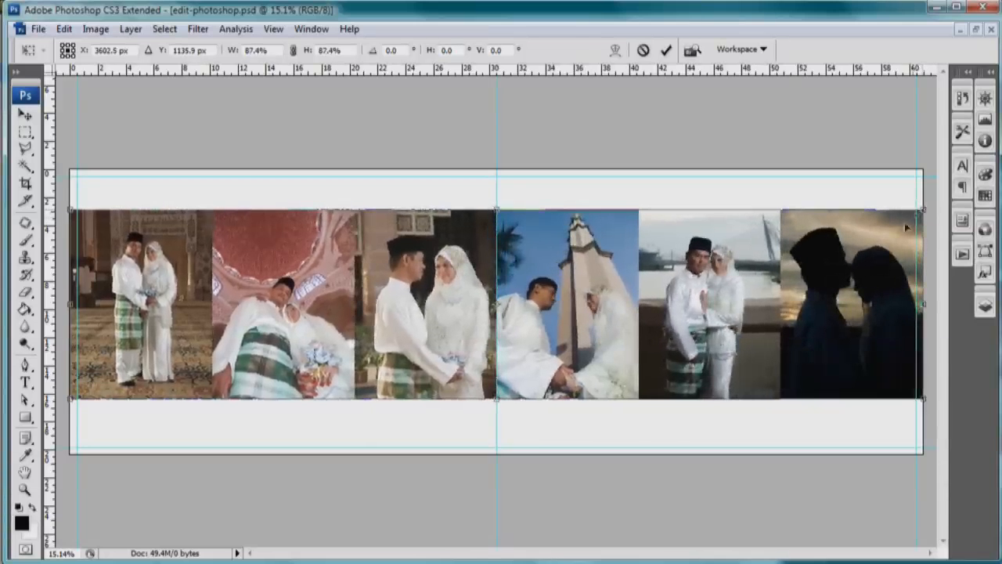
pyautogui.press('Return')
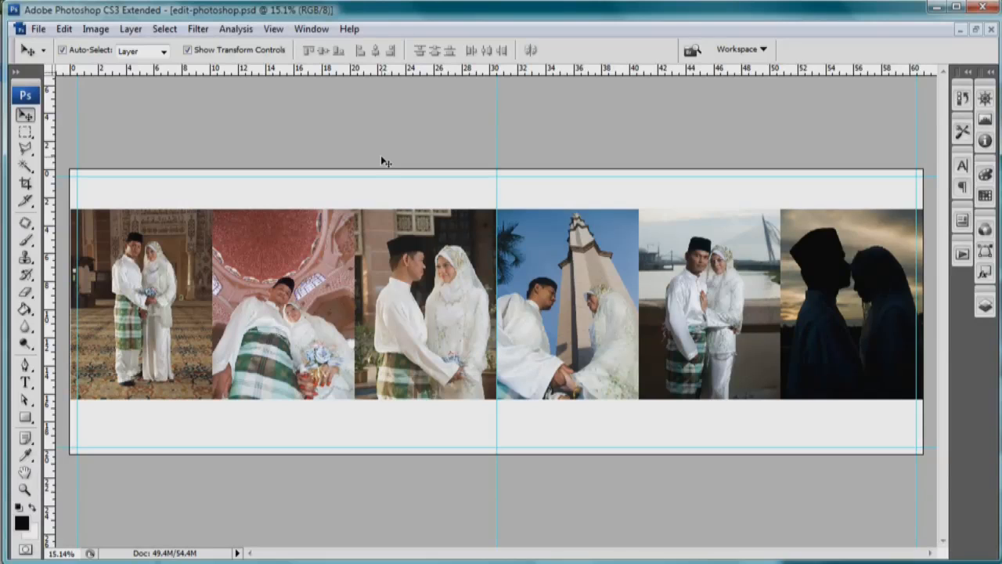
# Step: Fill the Background layer with the black foreground colour and leave no layer selected
pyautogui.click(985, 307)
pyautogui.click(915, 261)
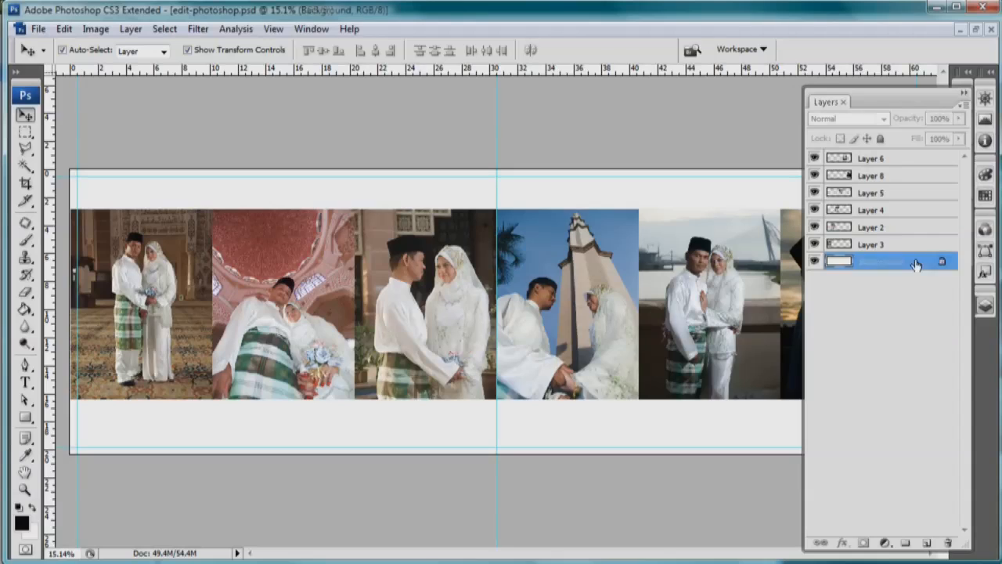
pyautogui.click(26, 309)
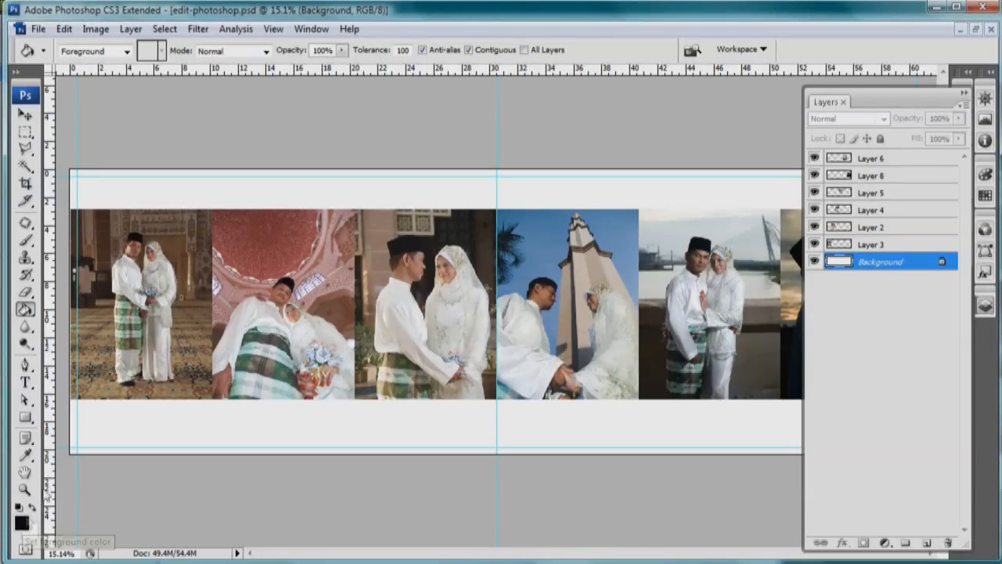
pyautogui.click(186, 199)
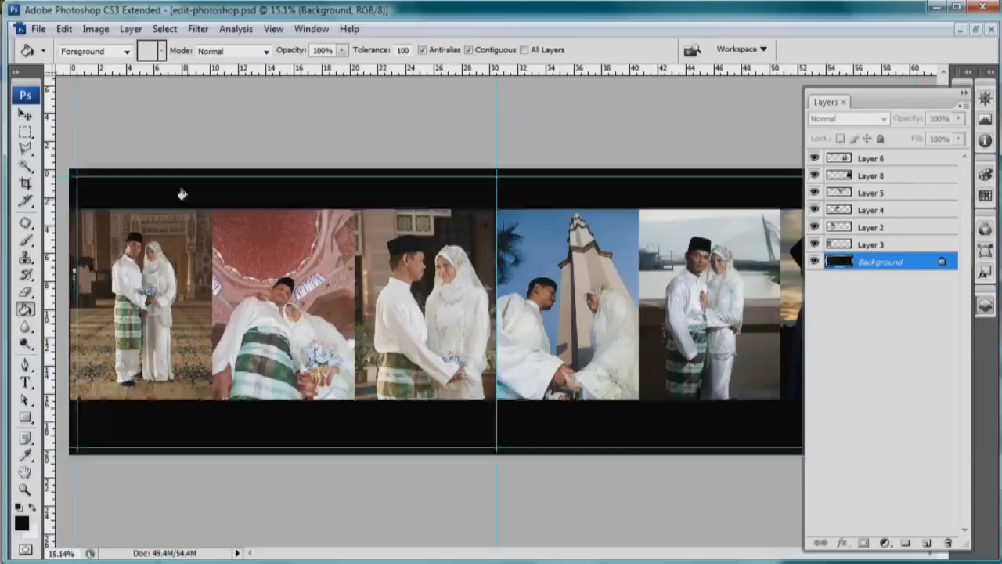
pyautogui.press('v')
pyautogui.click(209, 147)
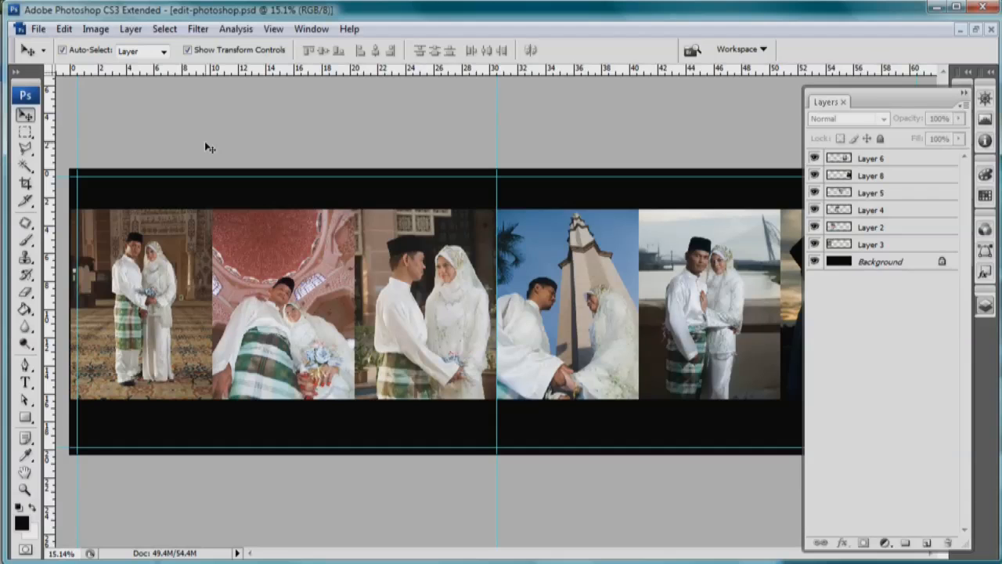
# Step: Add a 20 px Stroke layer effect positioned Inside to the carpet photo
pyautogui.click(180, 235)
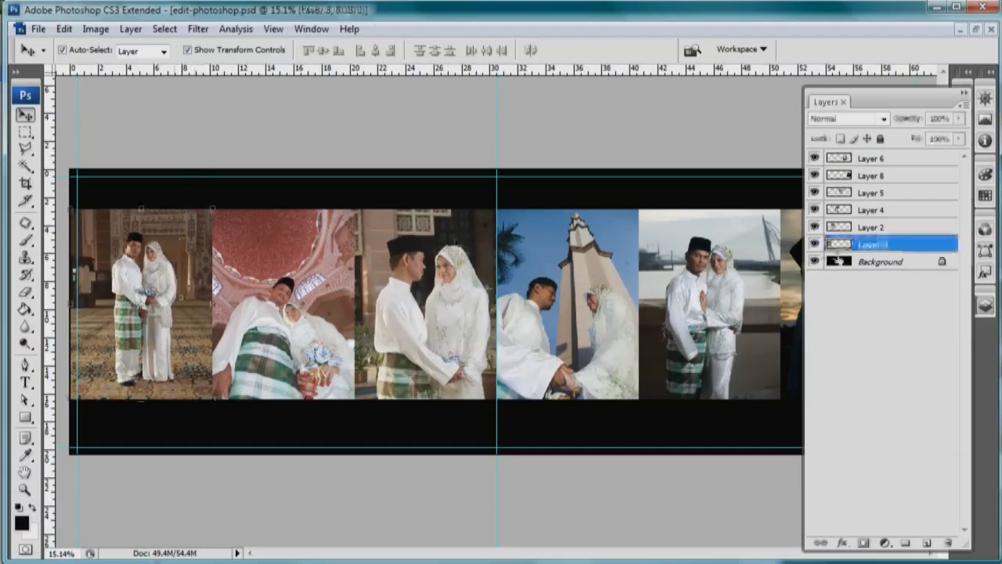
pyautogui.rightClick(878, 250)
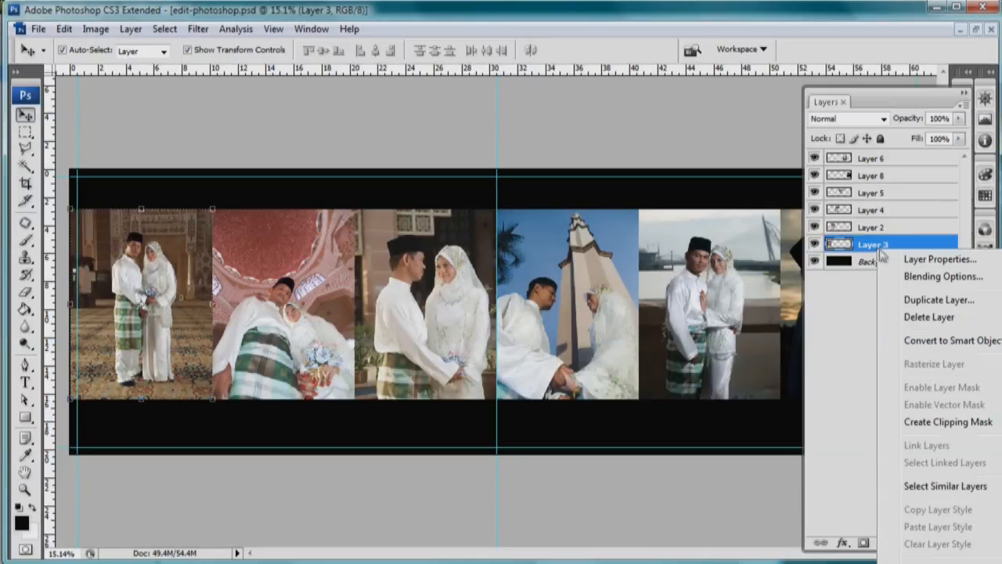
pyautogui.click(908, 276)
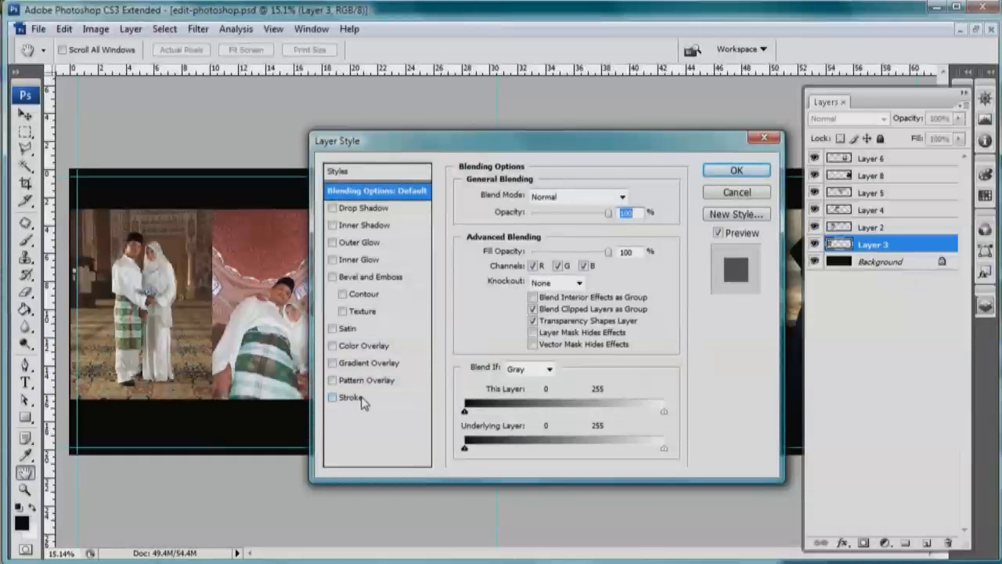
pyautogui.click(363, 401)
pyautogui.doubleClick(601, 194)
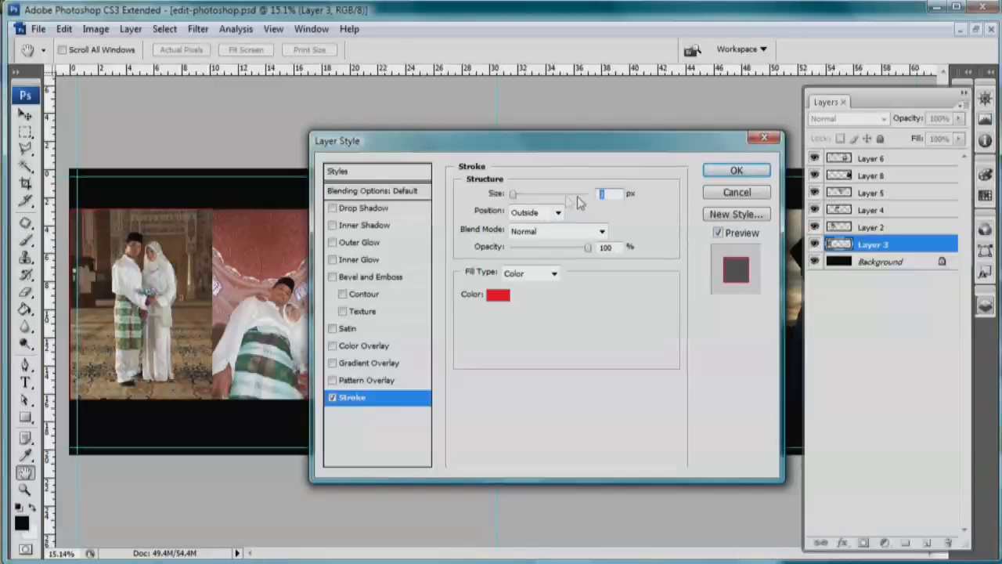
pyautogui.write('20')
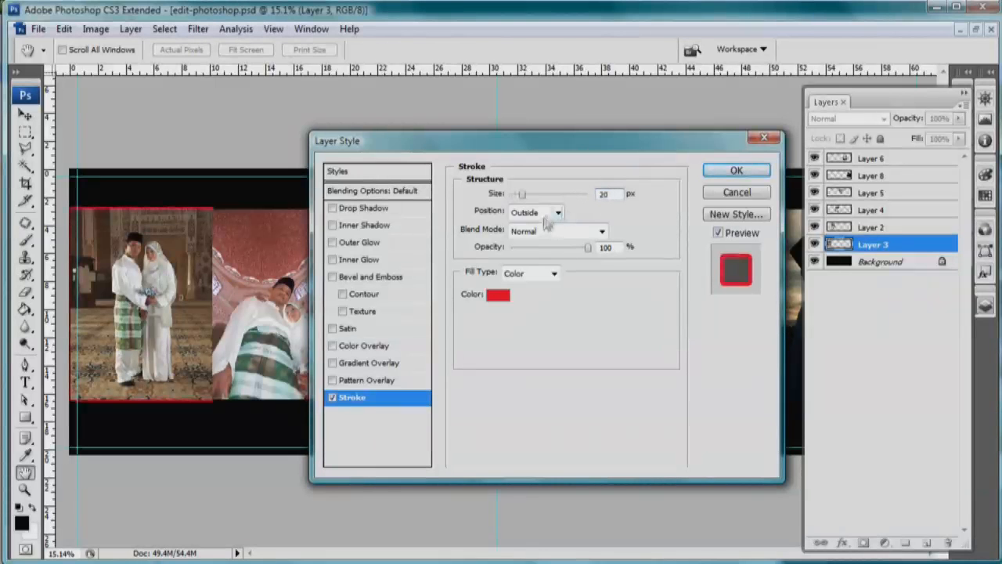
pyautogui.click(559, 212)
pyautogui.click(536, 230)
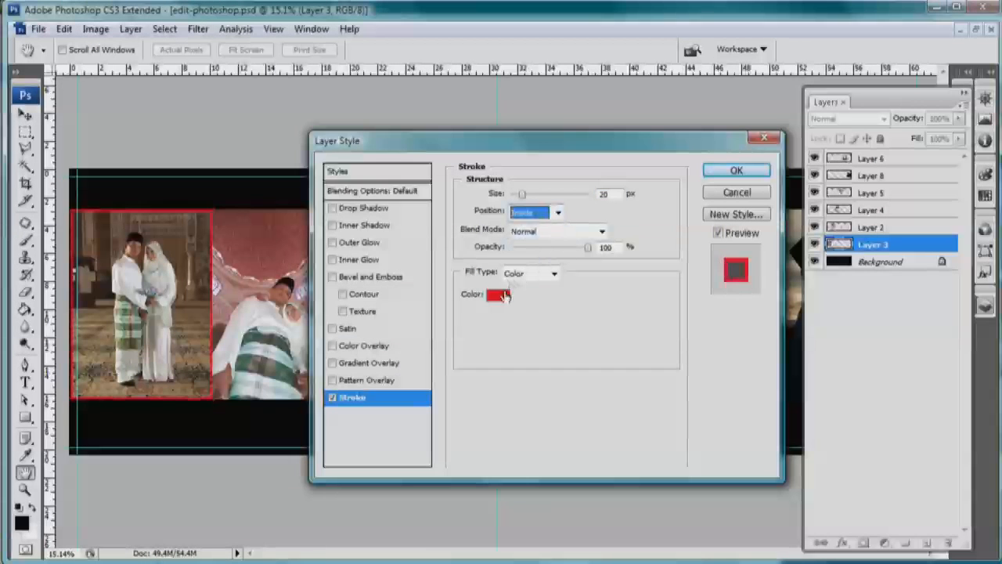
# Step: Set the carpet photo's stroke colour to white (ffffff) and apply the layer style
pyautogui.click(498, 295)
pyautogui.moveTo(618, 251); pyautogui.dragTo(563, 202)
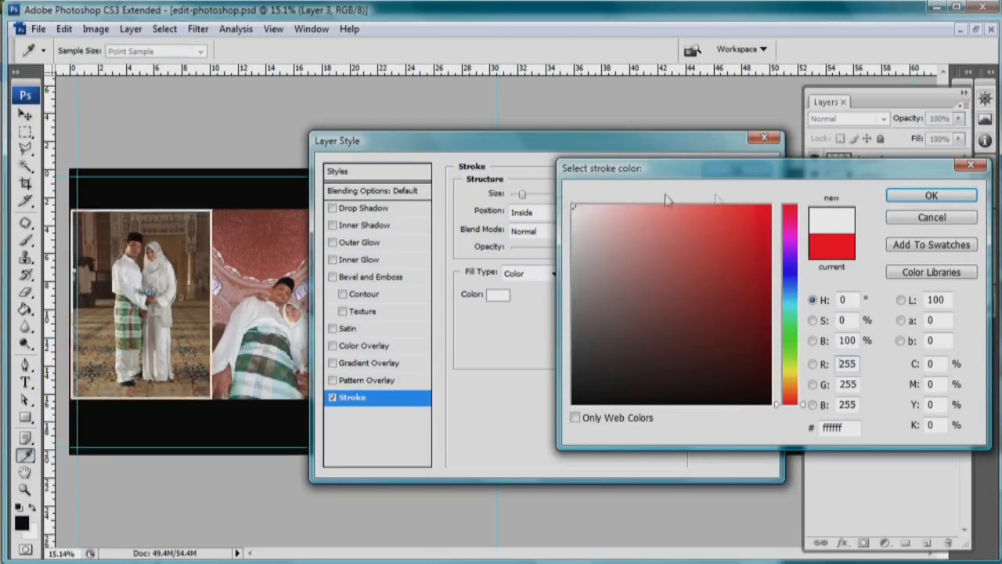
pyautogui.click(914, 199)
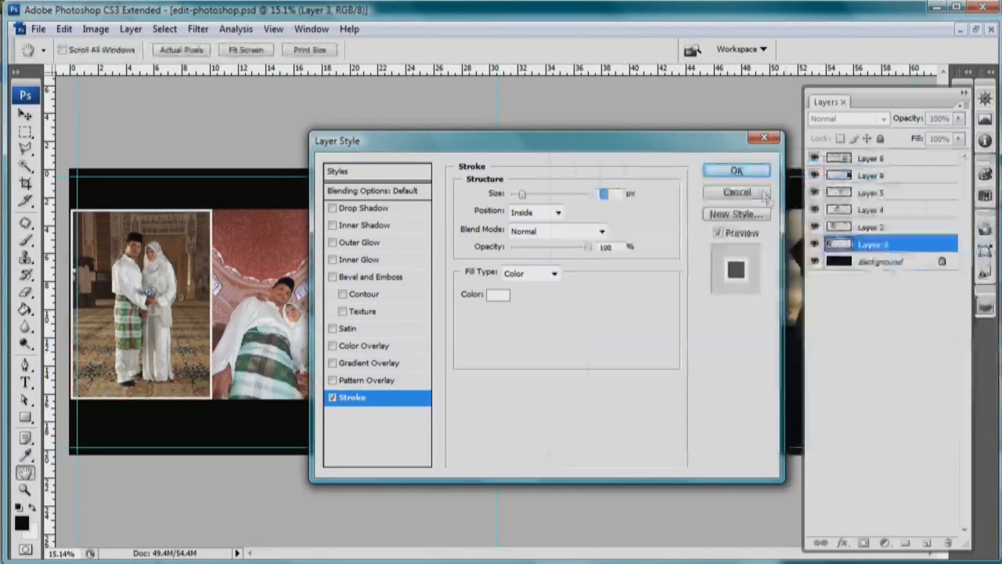
pyautogui.click(737, 172)
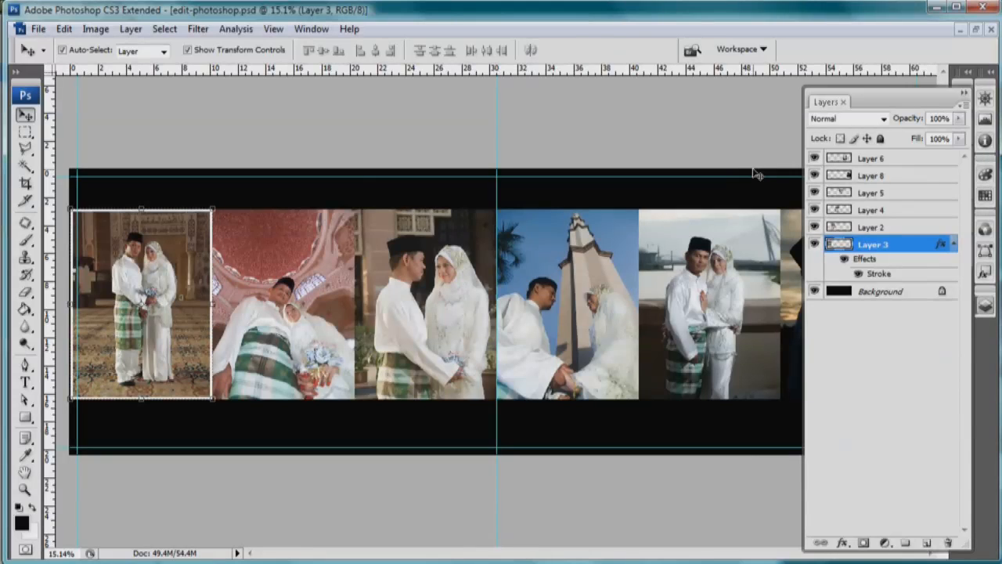
# Step: Save the carpet photo's layer effects as a new style named "border 20"
pyautogui.click(984, 272)
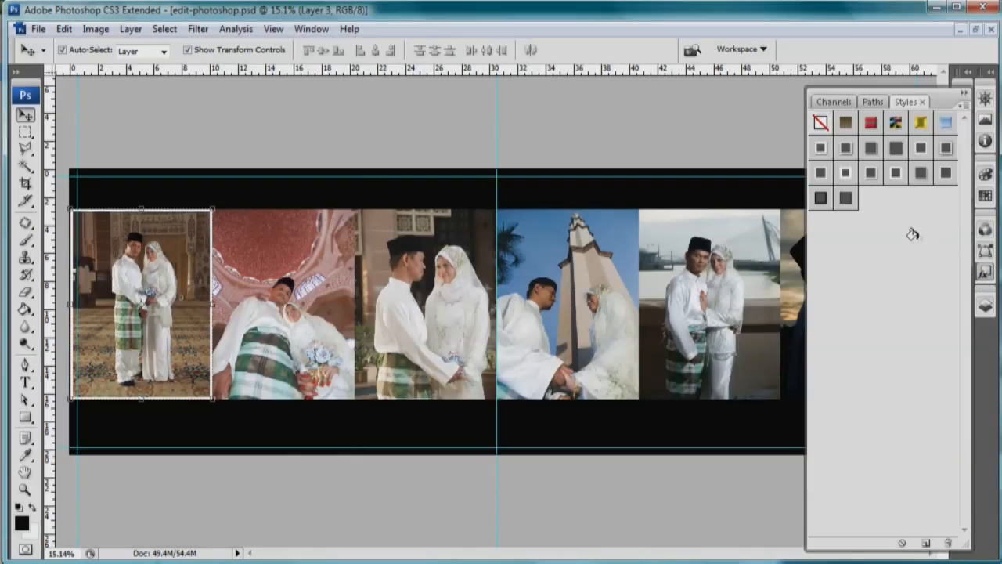
pyautogui.click(873, 195)
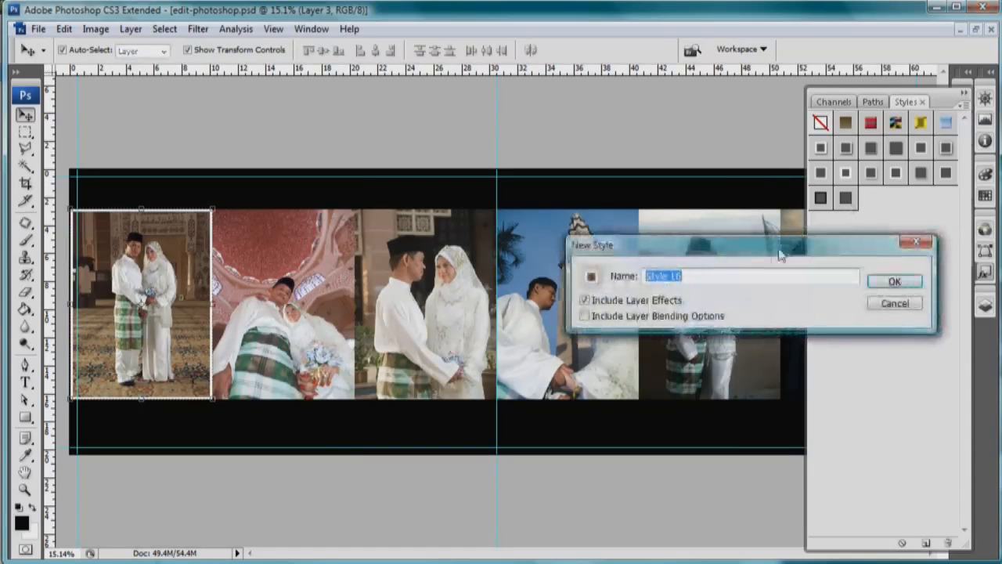
pyautogui.write('b')
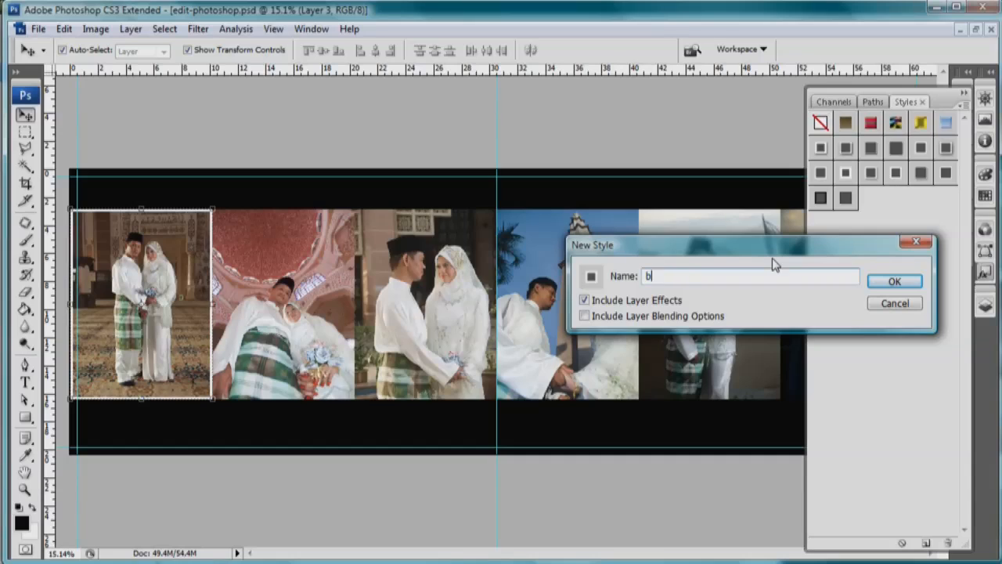
pyautogui.write('order 20')
pyautogui.click(877, 279)
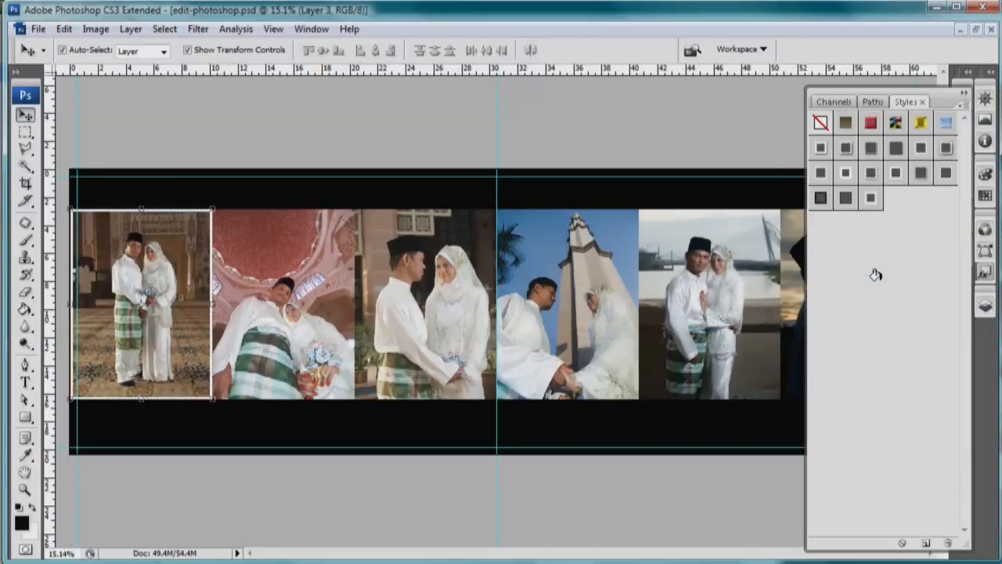
# Step: Apply the border 20 style to the dome, facing-couple, tower, bridge and silhouette photos together
pyautogui.click(249, 244)
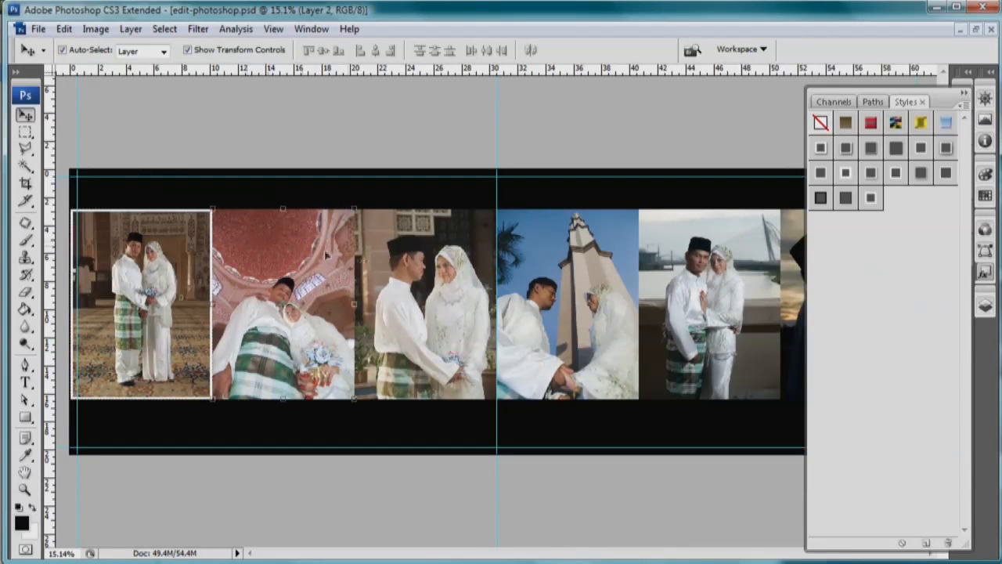
pyautogui.keyDown('shift'); pyautogui.click(543, 267); pyautogui.keyUp('shift')
pyautogui.keyDown('shift'); pyautogui.click(686, 257); pyautogui.keyUp('shift')
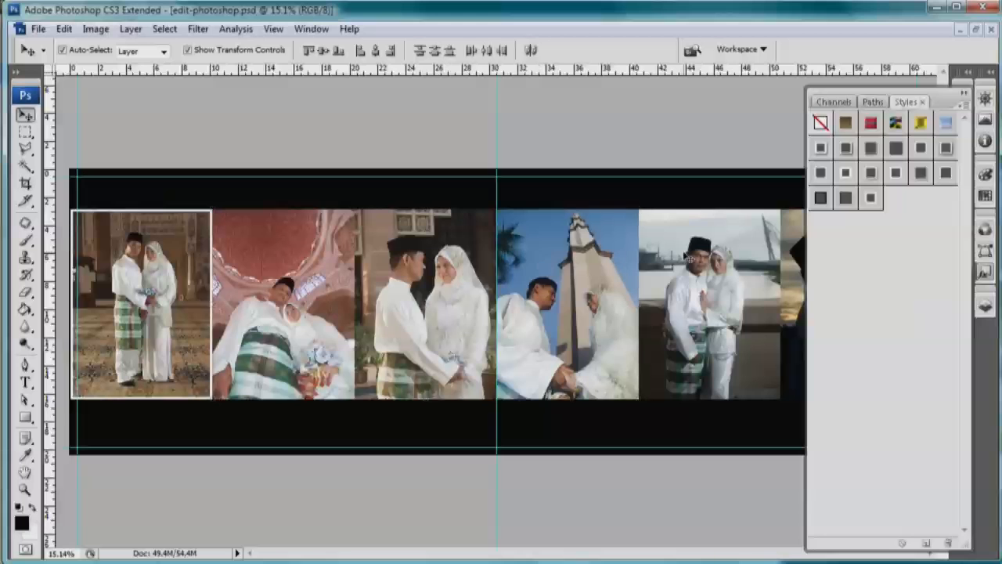
pyautogui.click(871, 198)
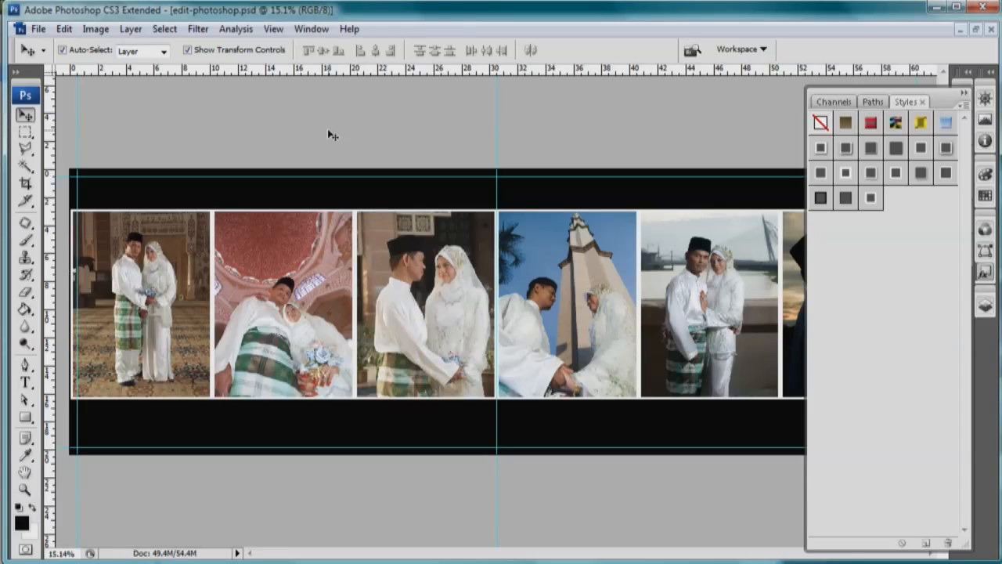
pyautogui.click(966, 92)
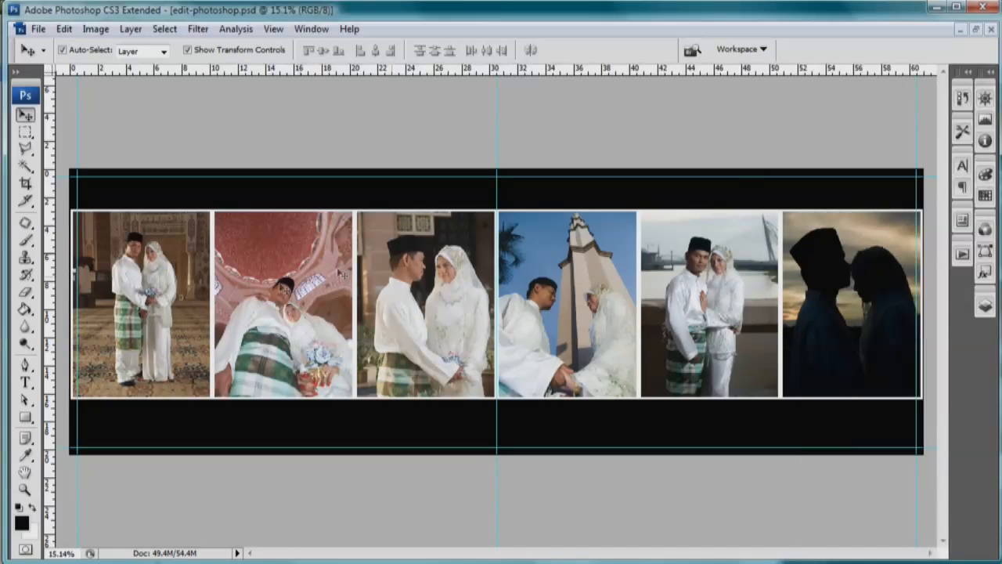
# Step: Rotate the carpet photo by 5 degrees
pyautogui.click(177, 307)
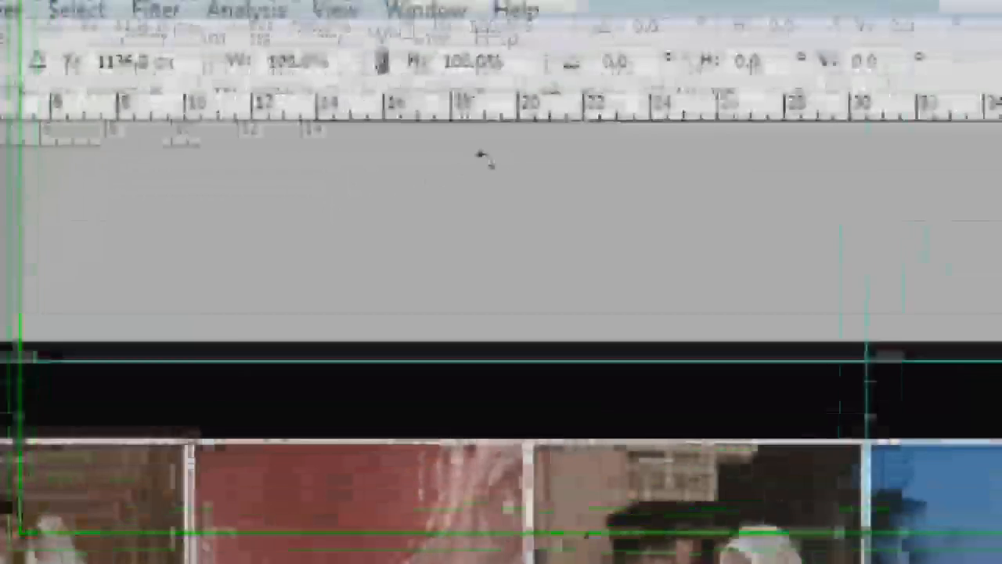
pyautogui.click(636, 63)
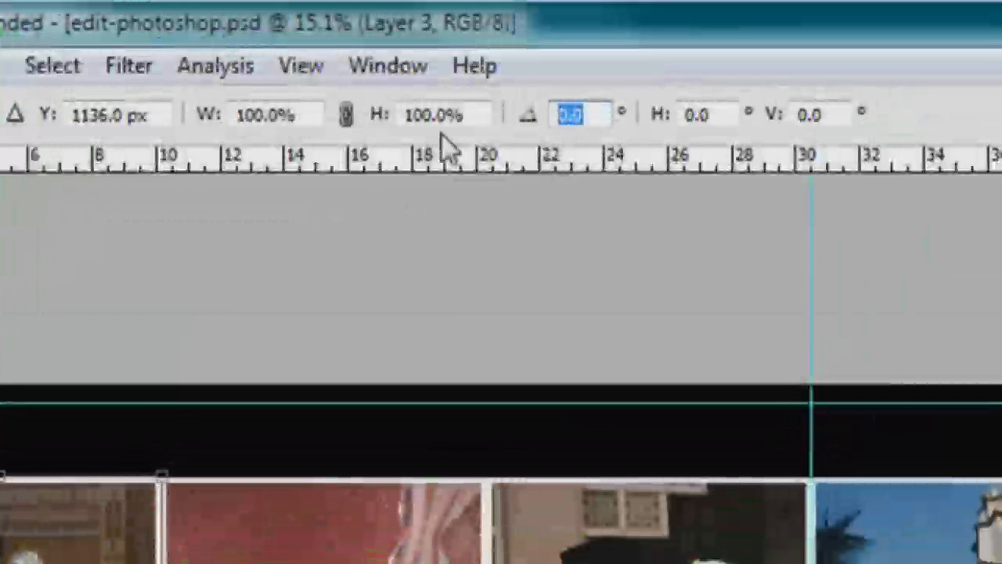
pyautogui.write('5')
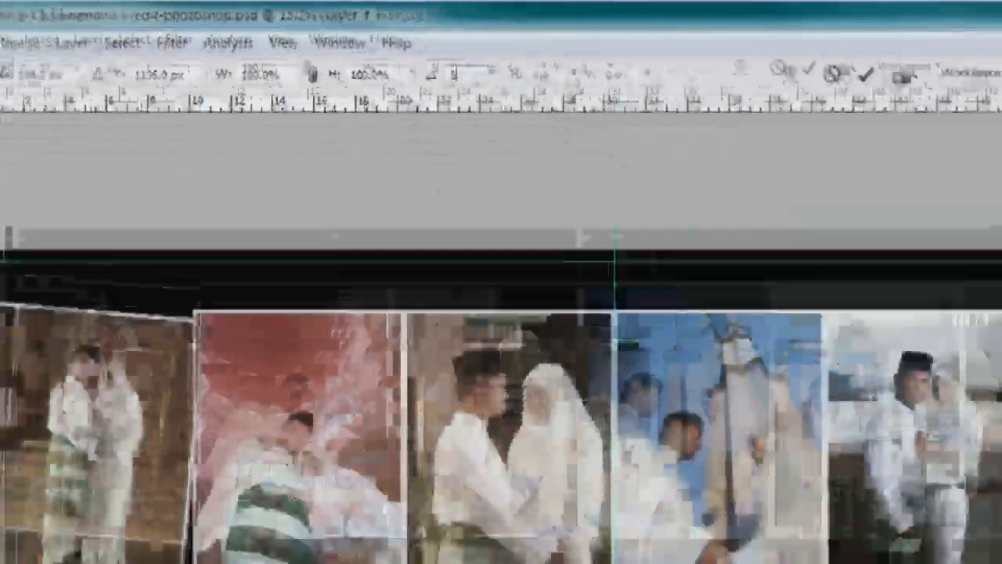
pyautogui.press('Return')
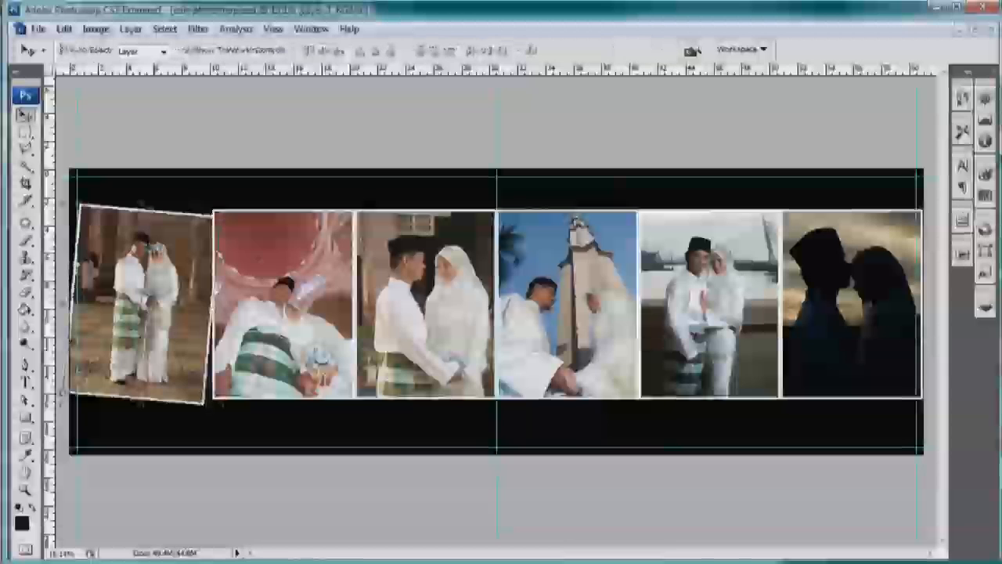
# Step: Rotate the red dome photo by -5 degrees
pyautogui.hotkey('ctrl', 't')
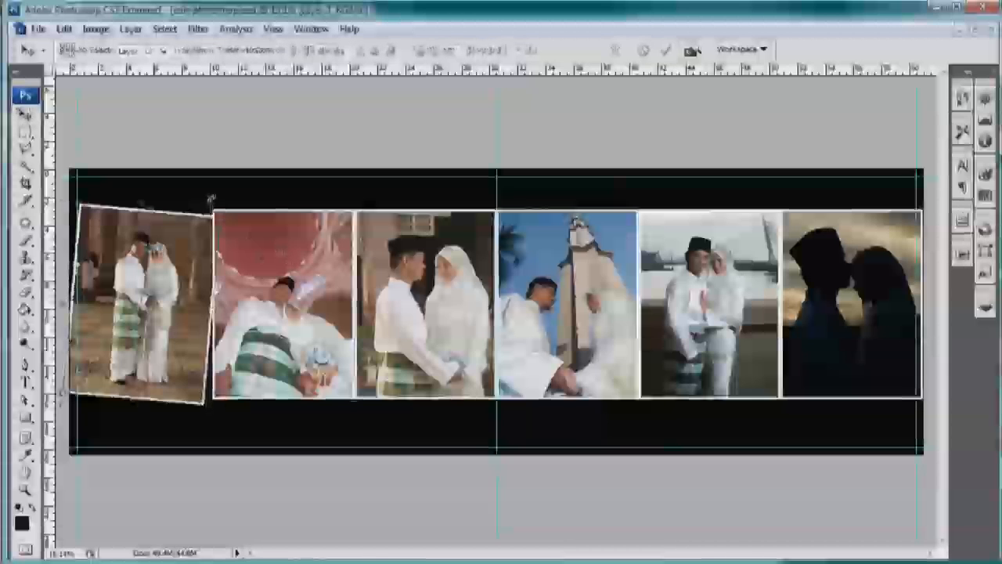
pyautogui.click(392, 49)
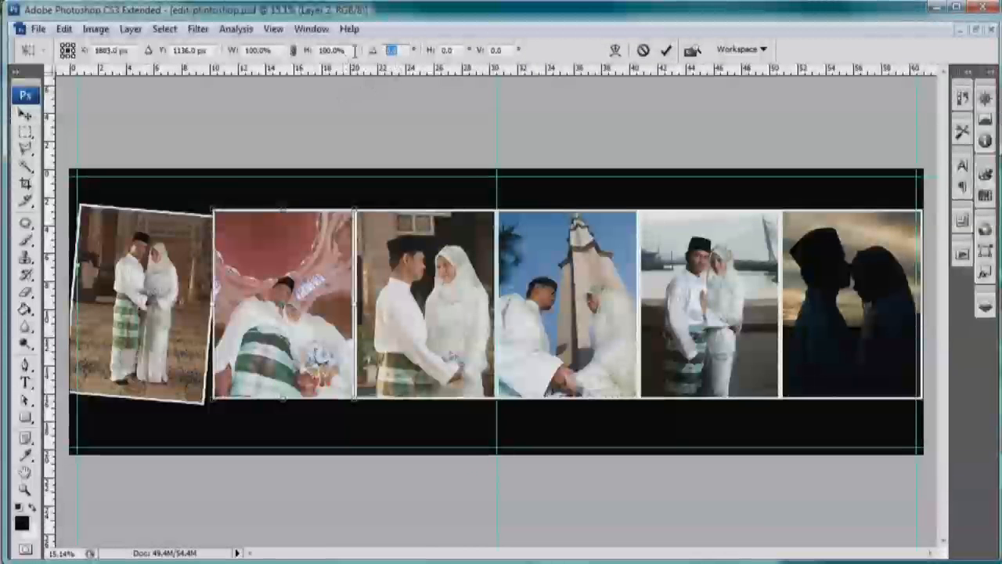
pyautogui.write('-5')
pyautogui.press('Return')
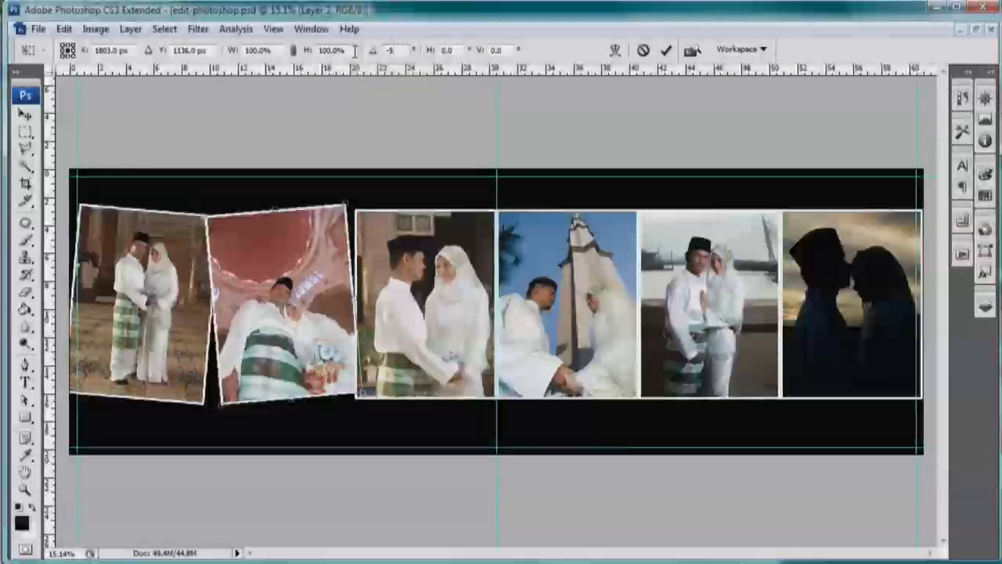
# Step: Rotate the facing-couple photo, third in the row, by 5 degrees
pyautogui.press('Return')
pyautogui.click(373, 216)
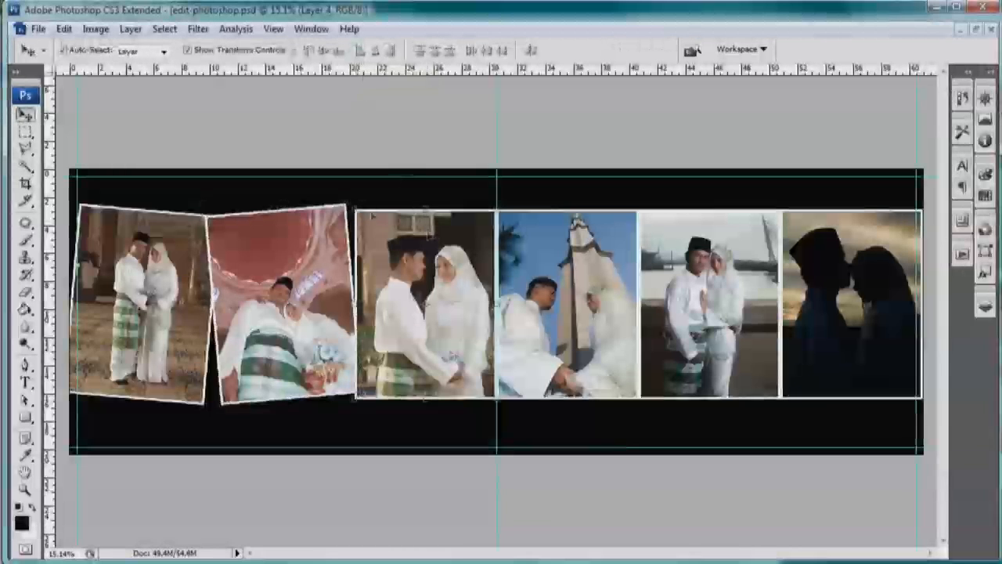
pyautogui.hotkey('ctrl', 't')
pyautogui.click(391, 50)
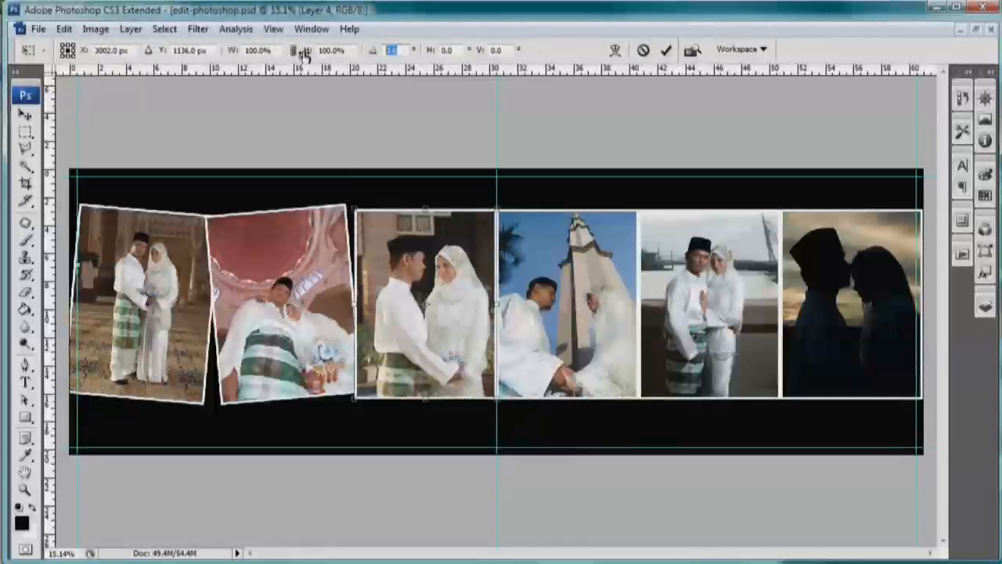
pyautogui.write('5')
pyautogui.press('Return')
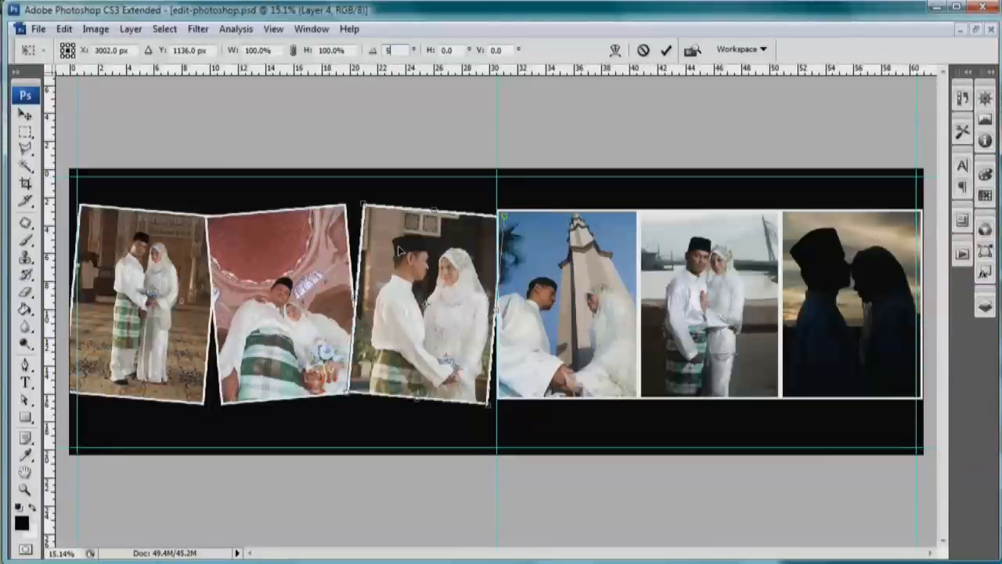
pyautogui.press('Return')
# Step: Rotate the tower photo, fourth in the row, by -5 degrees
pyautogui.click(560, 252)
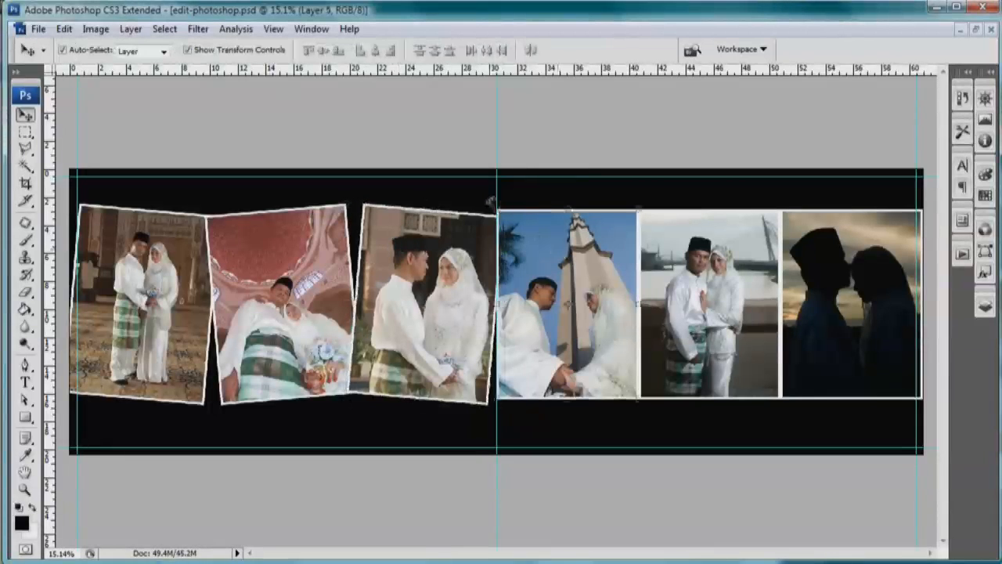
pyautogui.hotkey('ctrl', 't')
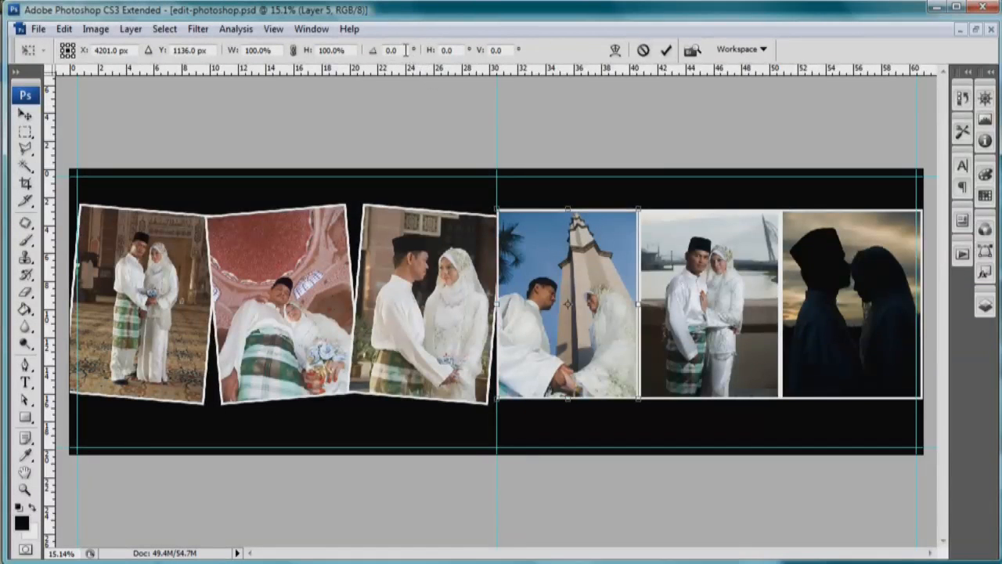
pyautogui.write('-5')
pyautogui.press('Return')
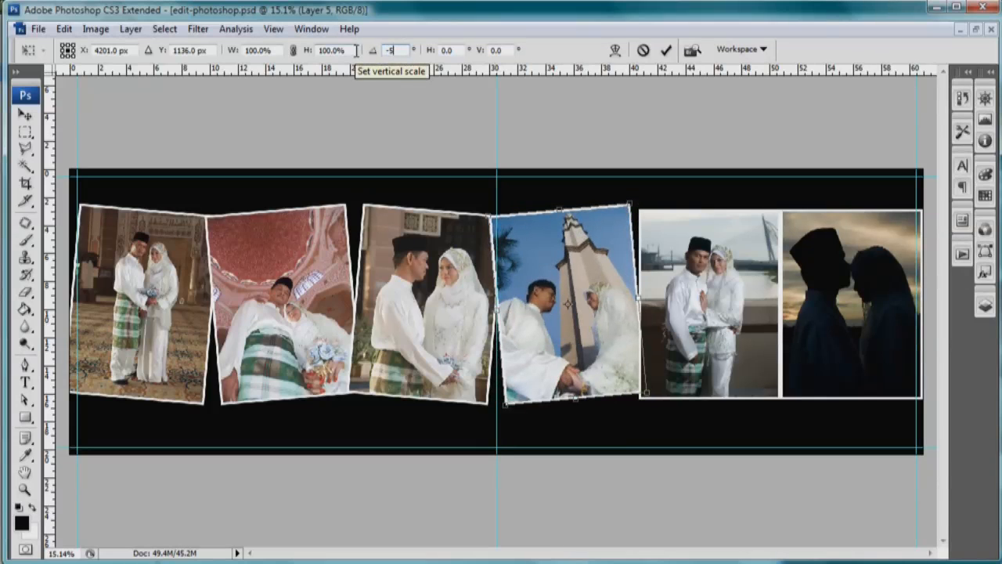
pyautogui.press('Return')
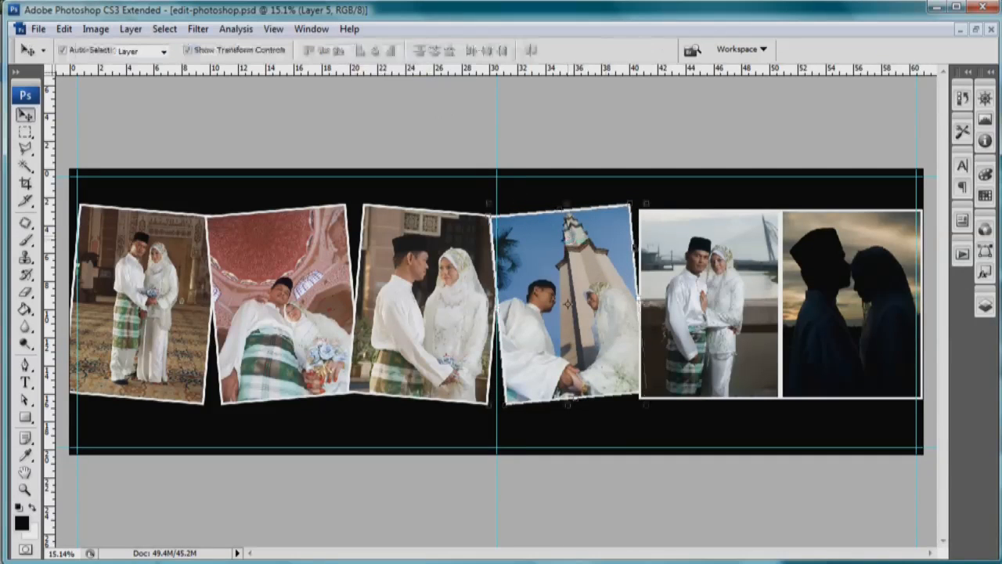
# Step: Rotate the bridge photo, fifth in the row, by 5 degrees
pyautogui.click(704, 257)
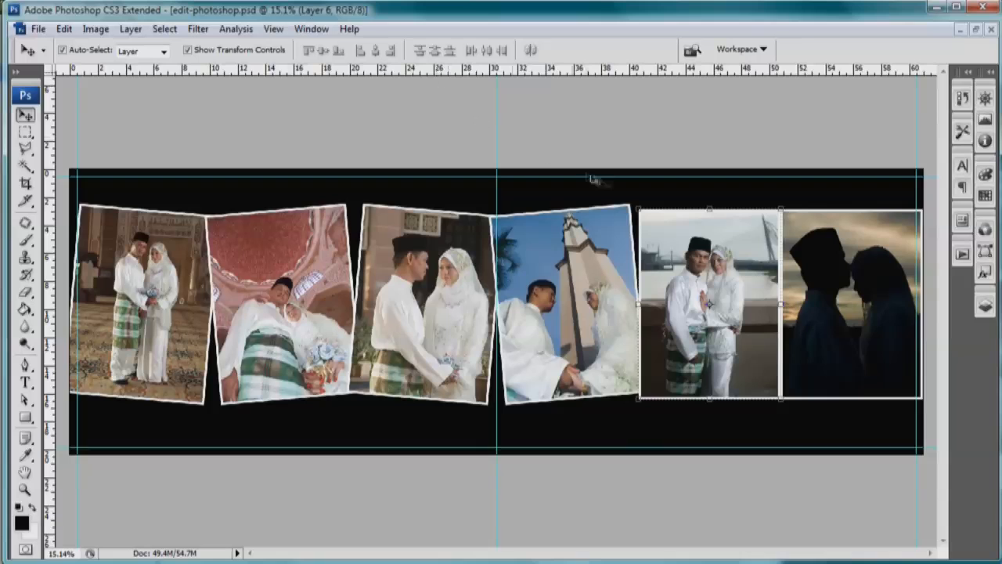
pyautogui.hotkey('ctrl', 't')
pyautogui.click(396, 50)
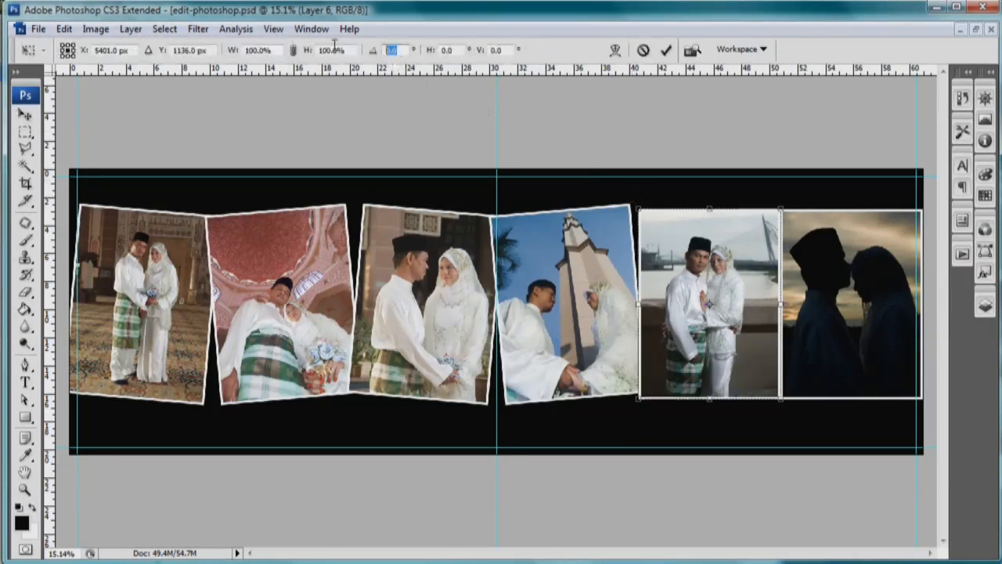
pyautogui.write('5')
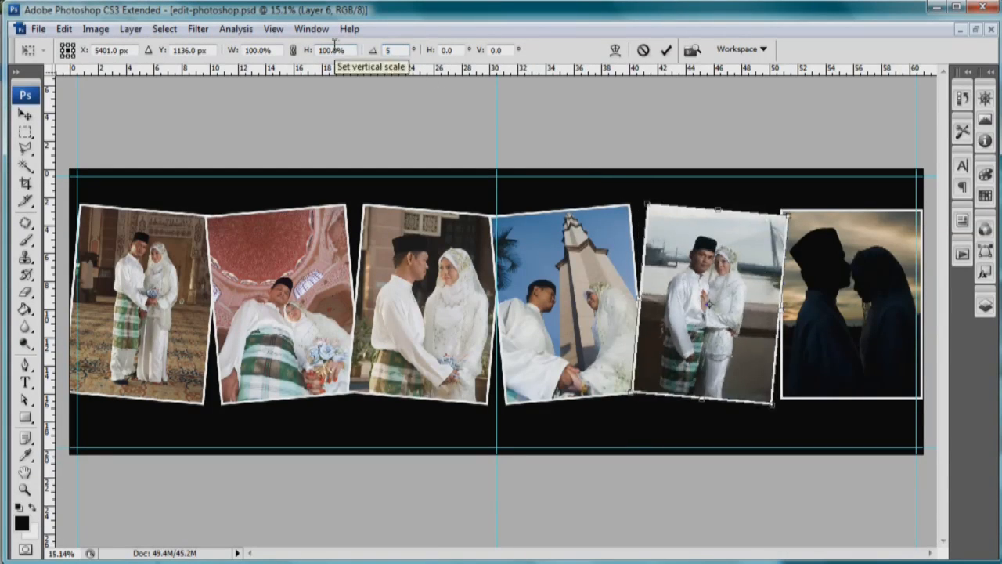
pyautogui.press('Return')
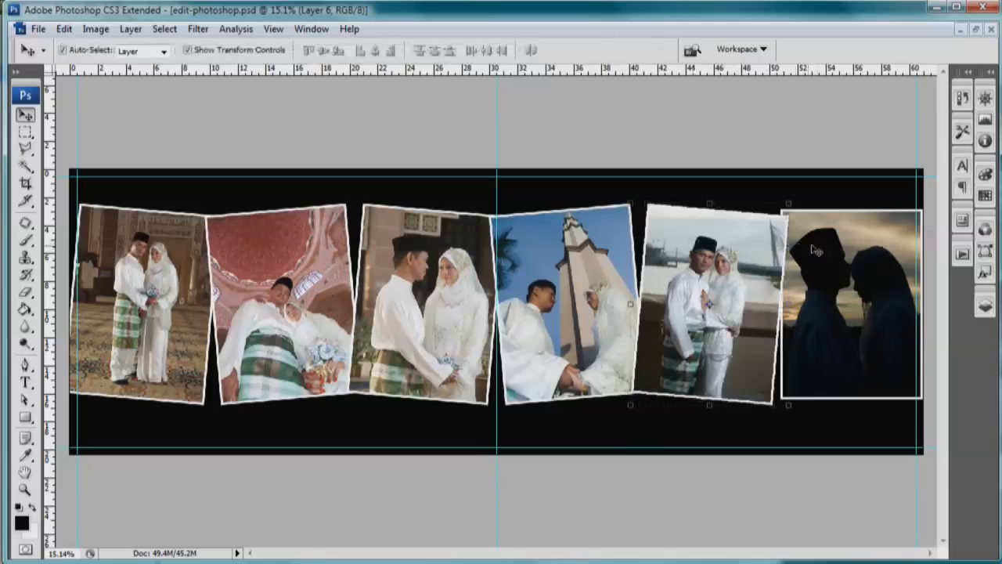
# Step: Rotate the silhouette photo at the end of the row by -5 degrees
pyautogui.click(838, 251)
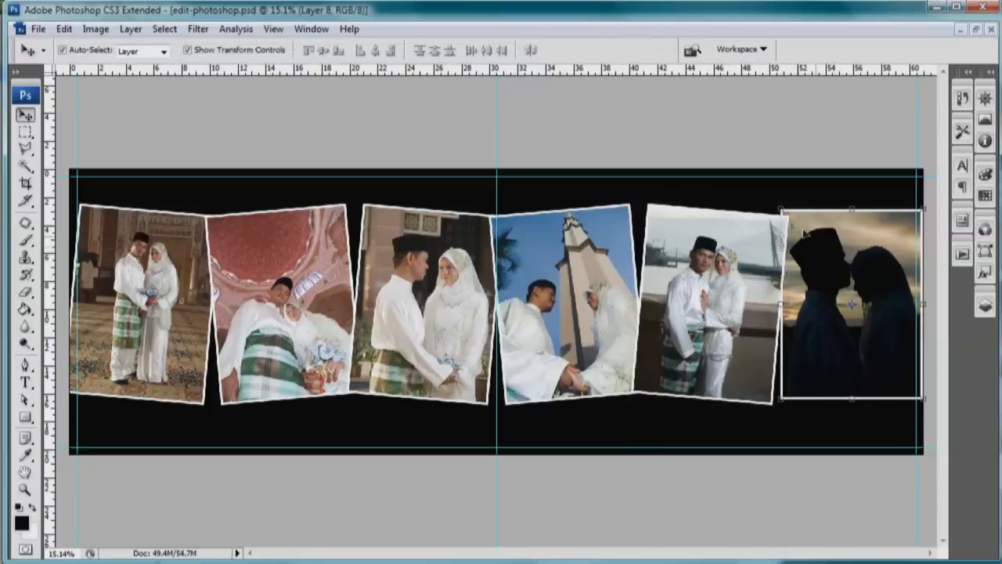
pyautogui.click(776, 198)
pyautogui.click(456, 50)
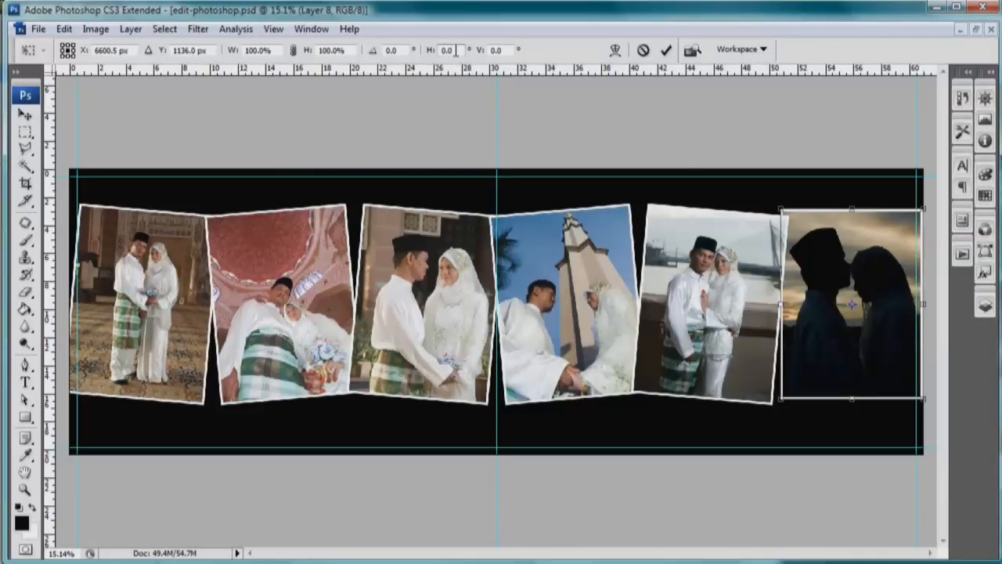
pyautogui.click(370, 52)
pyautogui.write('-5')
pyautogui.press('Return')
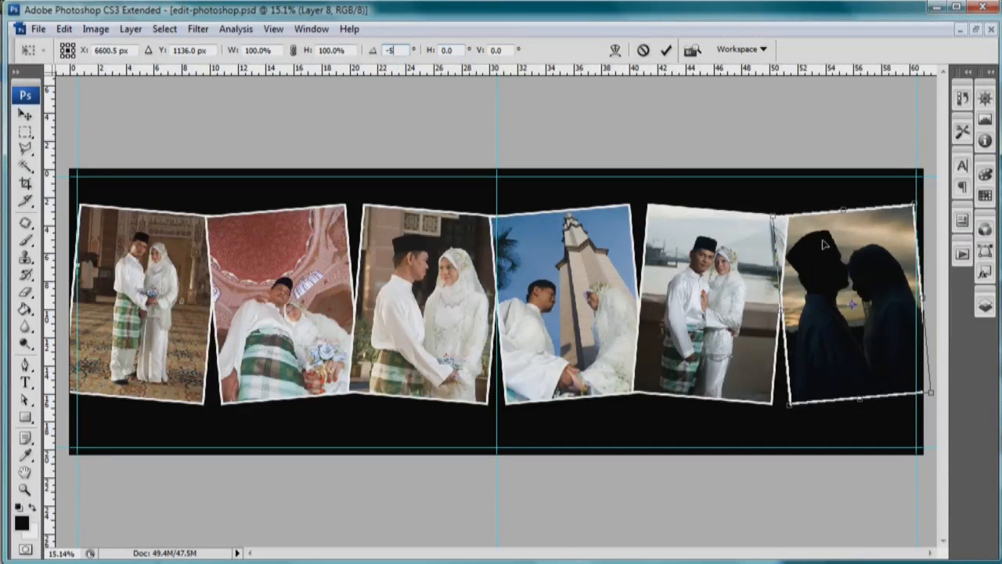
pyautogui.doubleClick(822, 240)
# Step: Move the silhouette photo's layer above the bridge photo's layer so that it overlaps the bridge photo
pyautogui.hotkey('alt', '[')
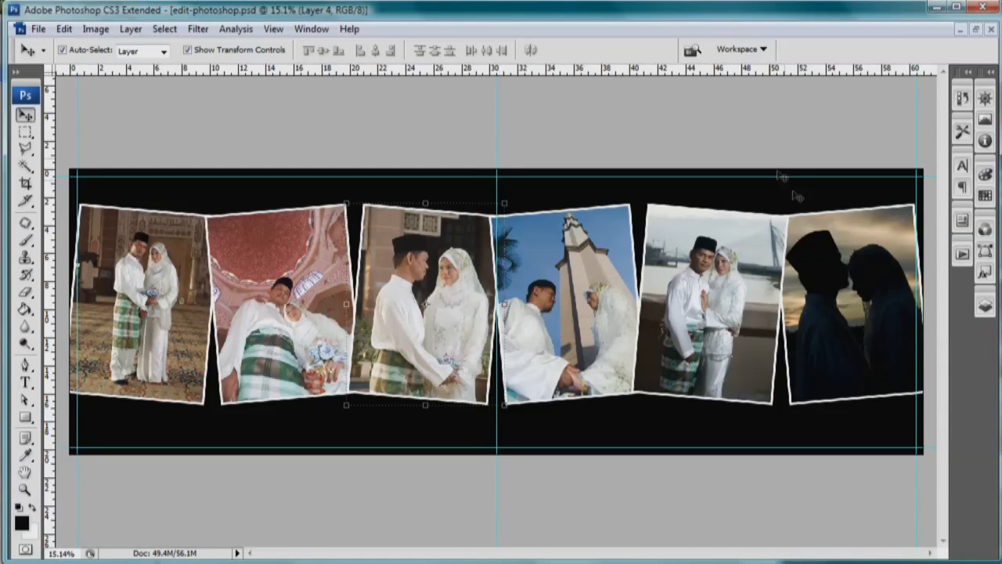
pyautogui.click(845, 265)
pyautogui.click(985, 310)
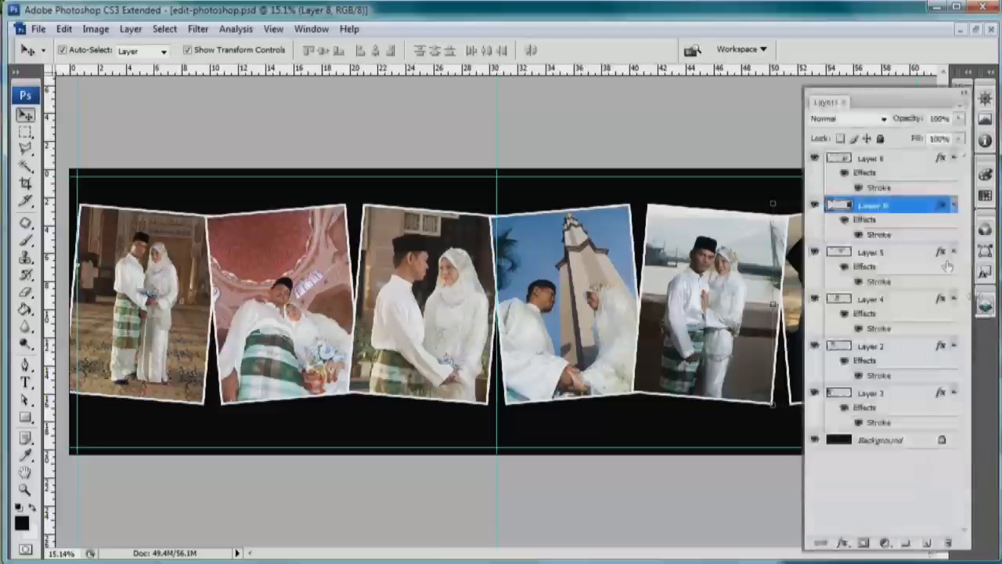
pyautogui.moveTo(907, 205); pyautogui.dragTo(910, 157)
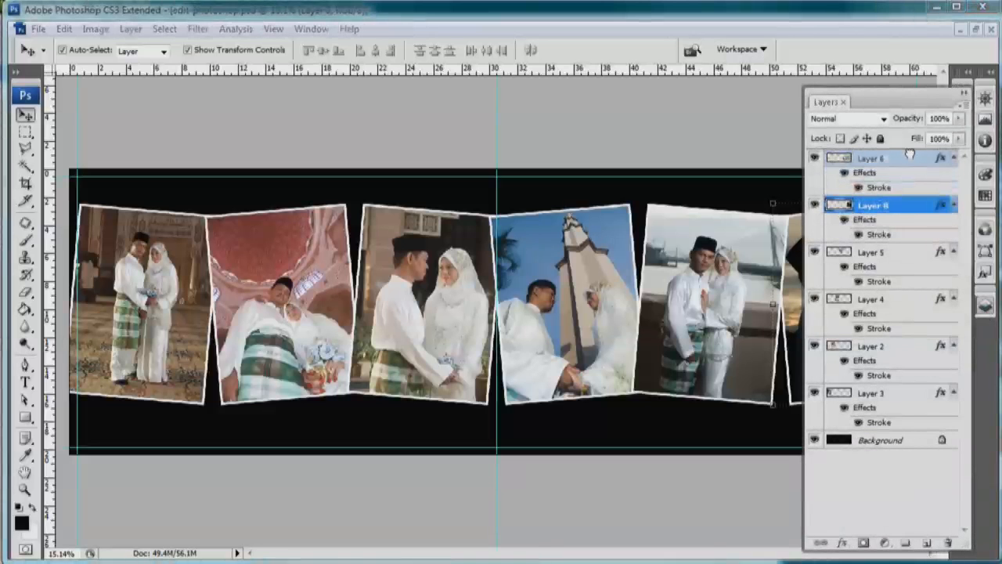
pyautogui.click(964, 93)
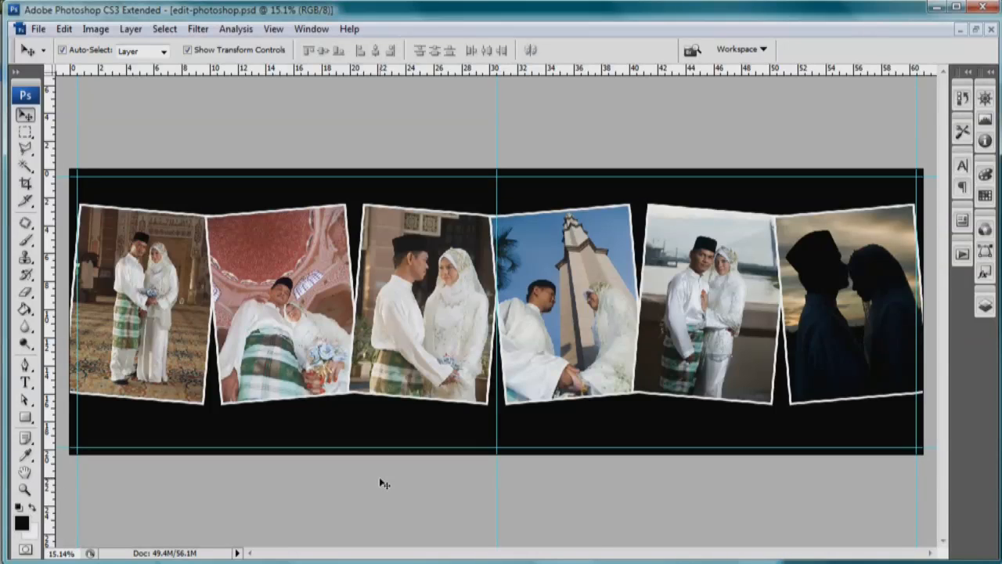
# Step: Scale all six photos together about their centre to 97.3% so the row fits between the outer vertical guides
pyautogui.click(189, 324)
pyautogui.keyDown('shift'); pyautogui.click(277, 317); pyautogui.keyUp('shift')
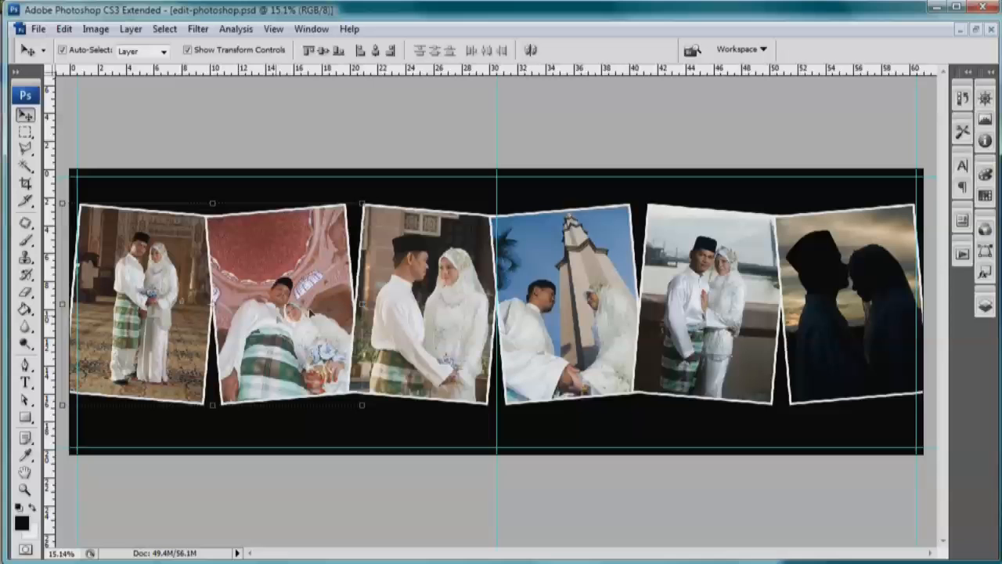
pyautogui.keyDown('shift'); pyautogui.click(427, 297); pyautogui.keyUp('shift')
pyautogui.keyDown('shift'); pyautogui.click(591, 292); pyautogui.keyUp('shift')
pyautogui.keyDown('shift'); pyautogui.click(734, 268); pyautogui.keyUp('shift')
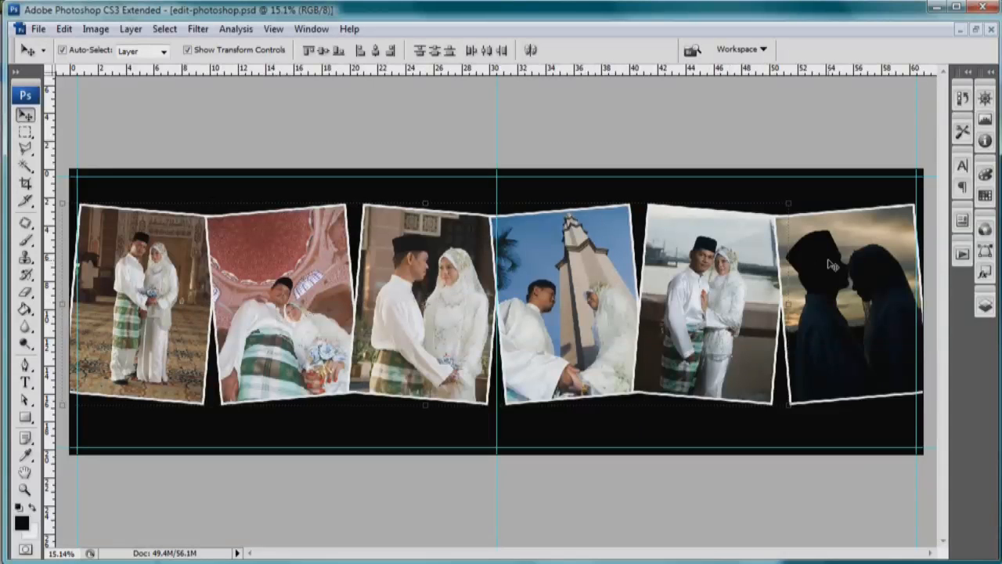
pyautogui.keyDown('shift'); pyautogui.click(834, 266); pyautogui.keyUp('shift')
pyautogui.click(63, 202)
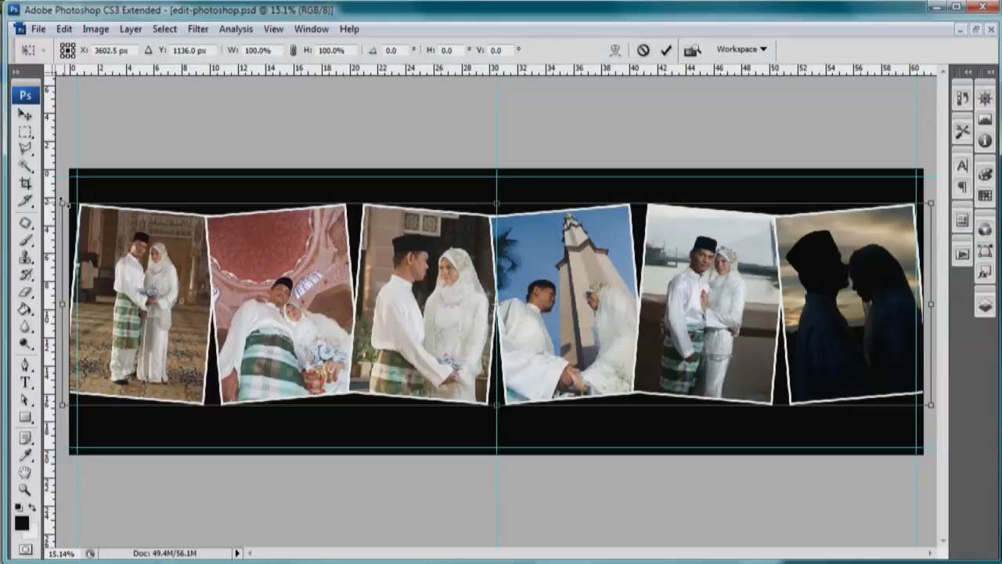
pyautogui.moveTo(62, 202); pyautogui.dragTo(76, 205)
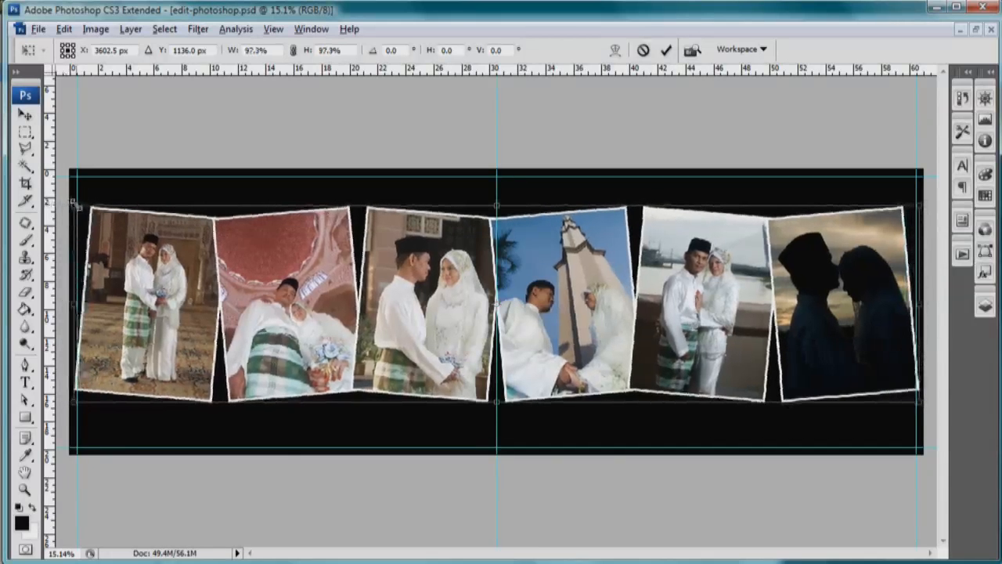
pyautogui.press('Return')
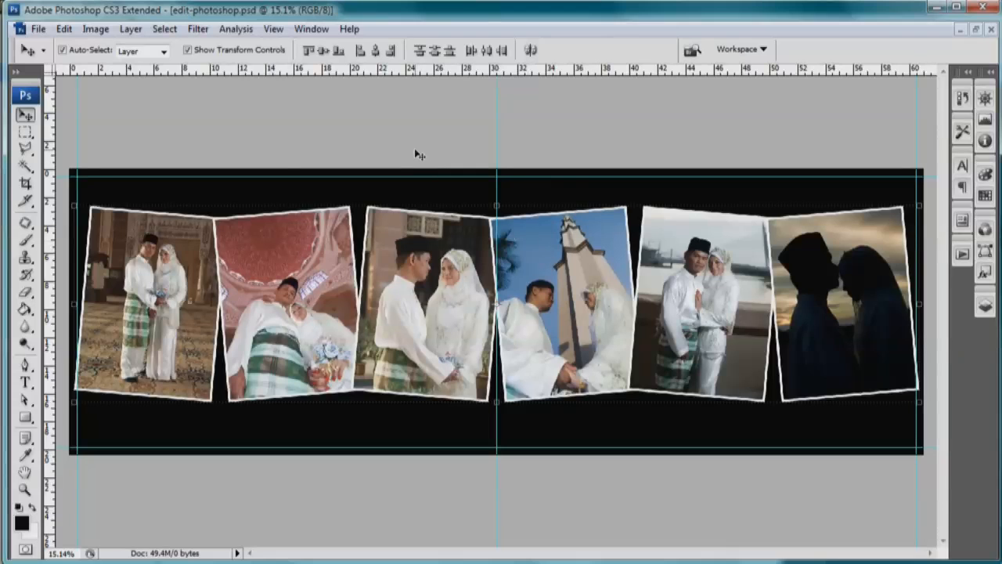
# Step: Hide the guides on the album spread
pyautogui.click(274, 29)
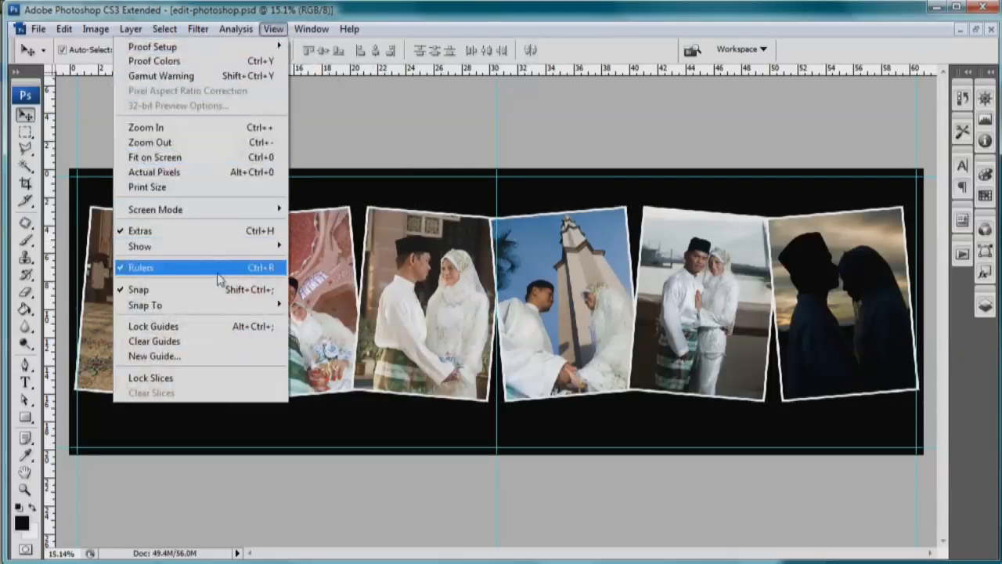
pyautogui.moveTo(235, 246)
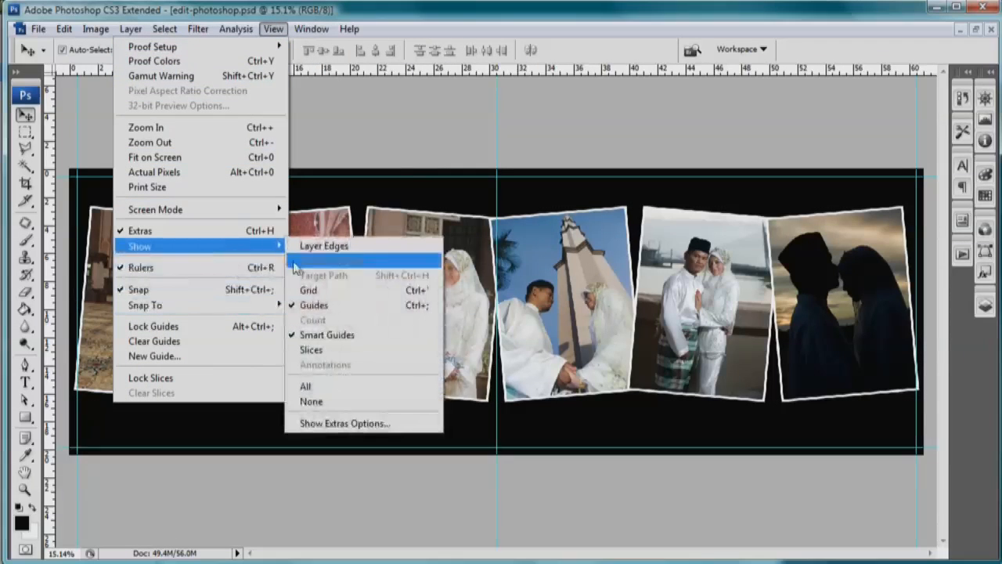
pyautogui.click(306, 307)
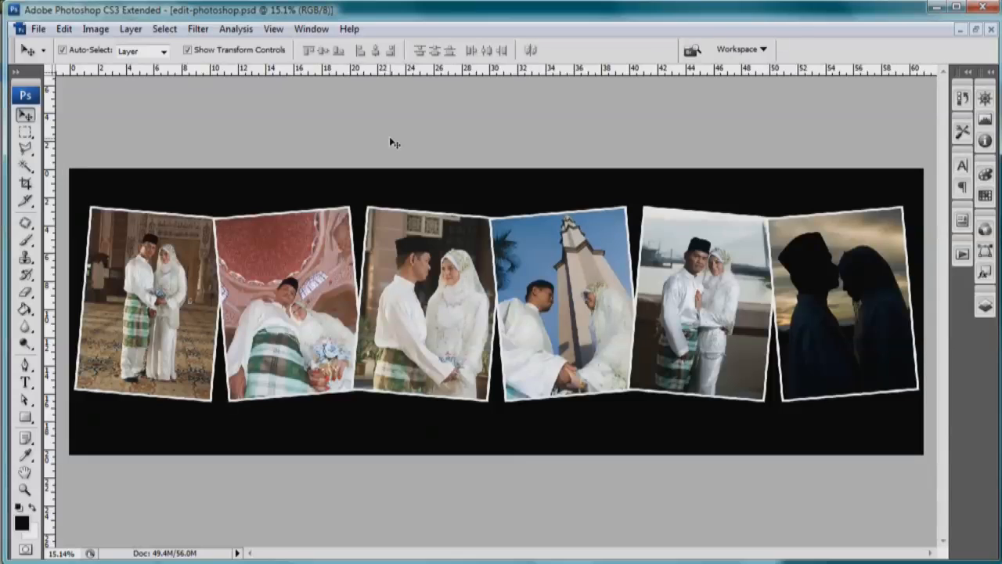